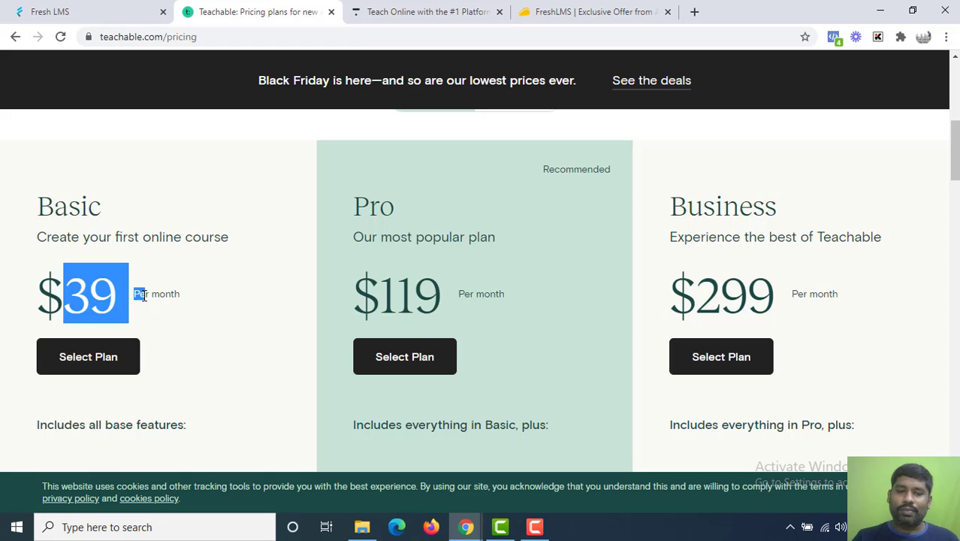
pyautogui.scroll(-3, 144, 295)
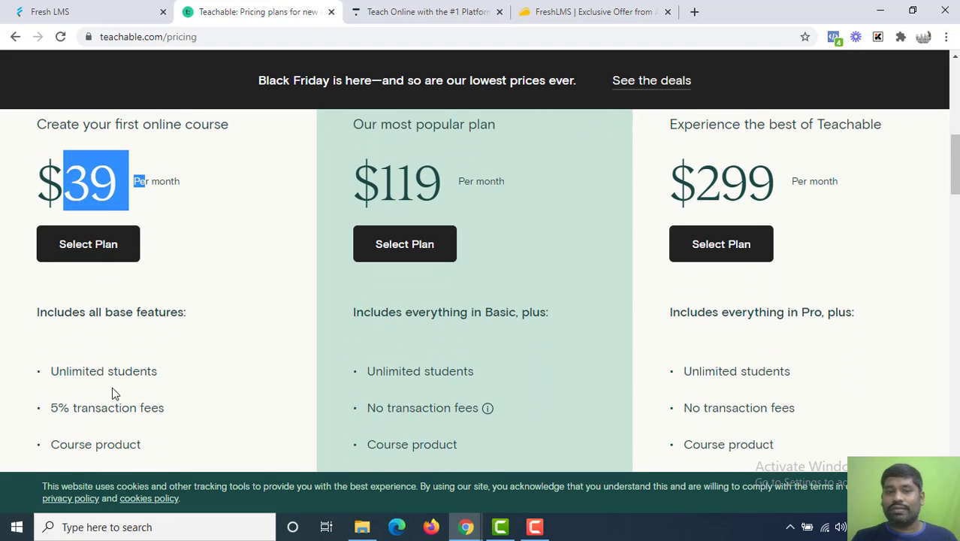
pyautogui.scroll(-4, 112, 395)
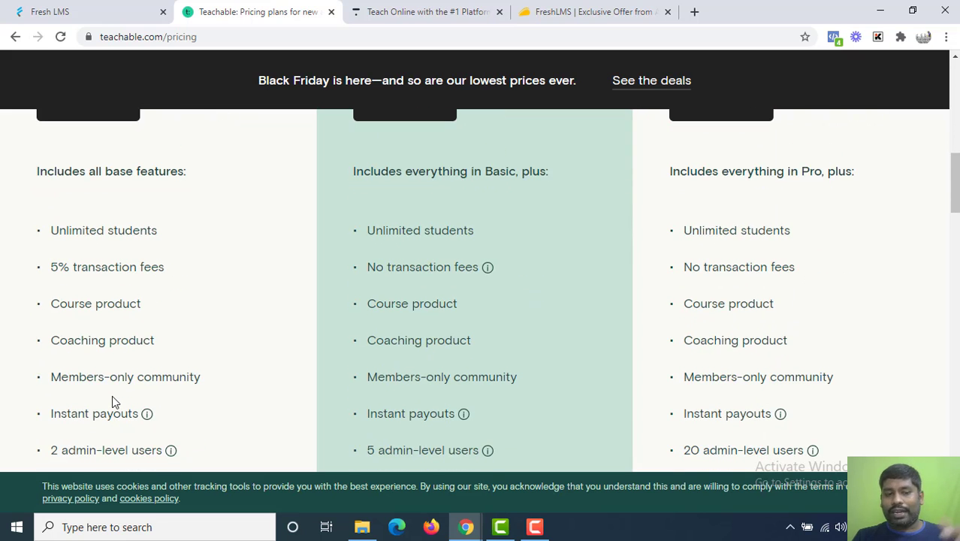
pyautogui.scroll(-6, 113, 402)
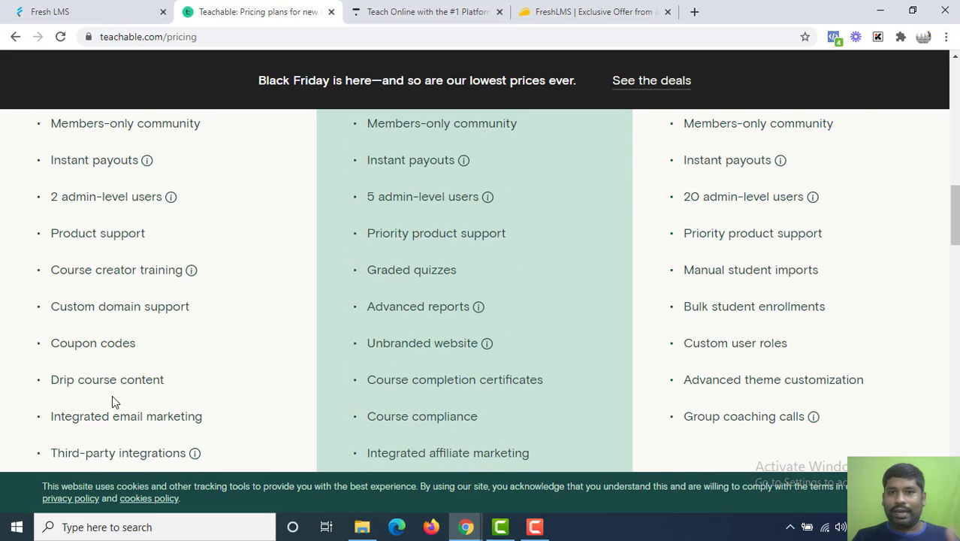
pyautogui.scroll(8, 112, 398)
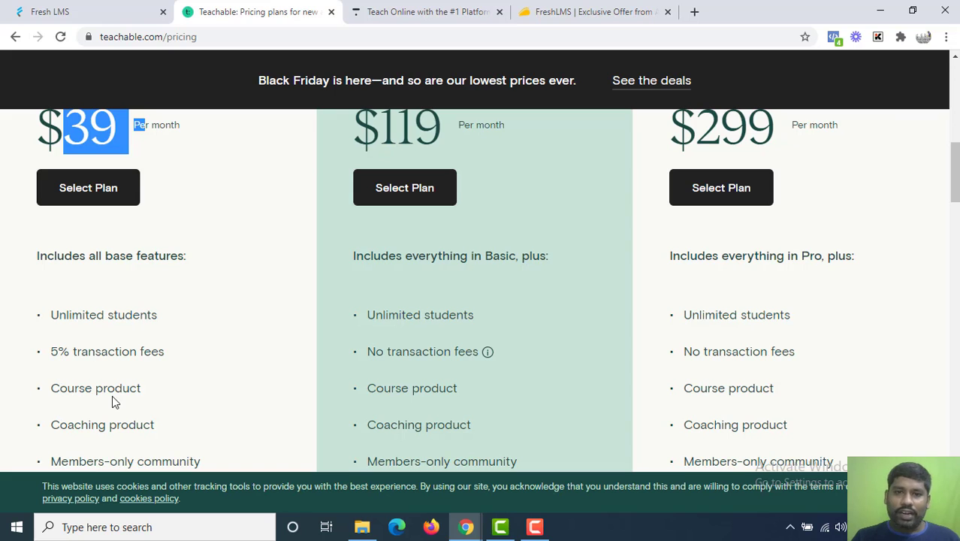
pyautogui.scroll(1, 112, 397)
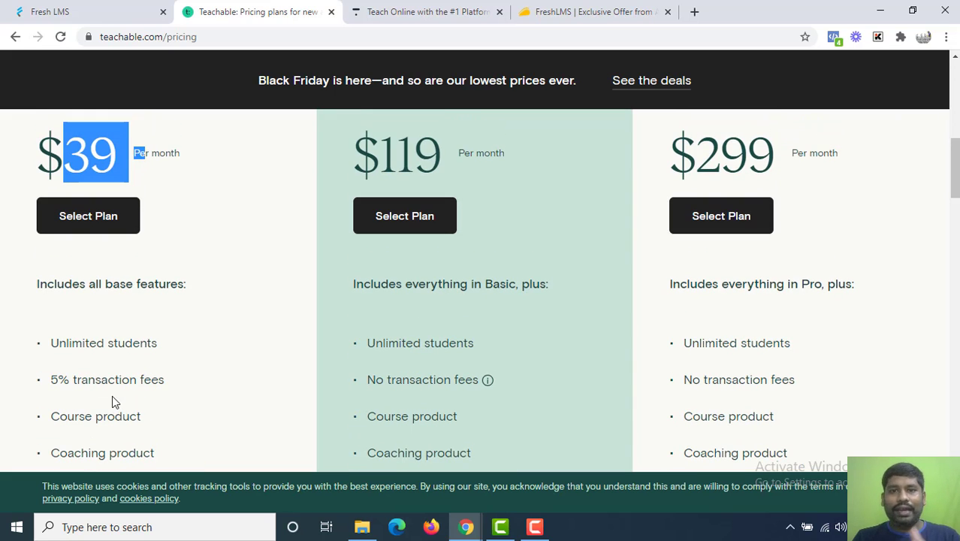
pyautogui.scroll(-5, 112, 396)
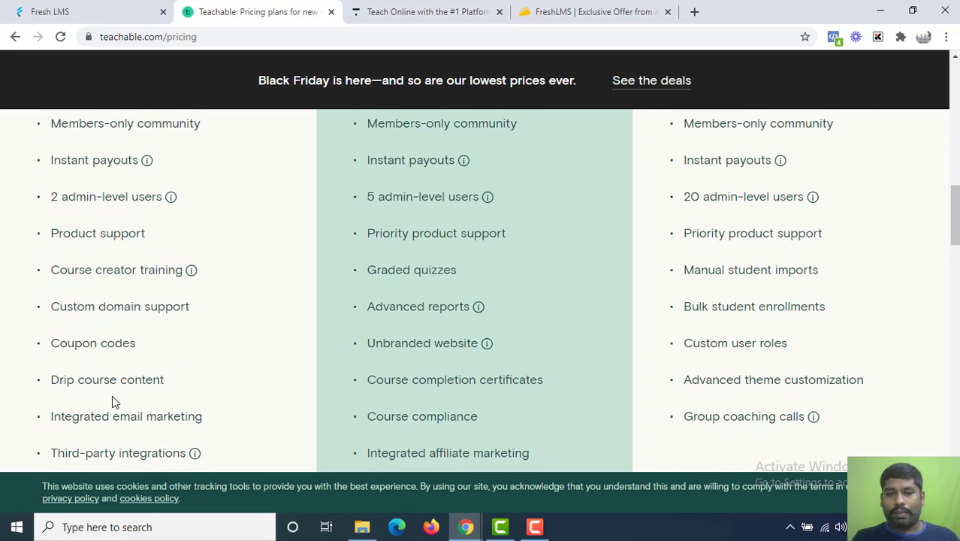
pyautogui.scroll(-2, 112, 395)
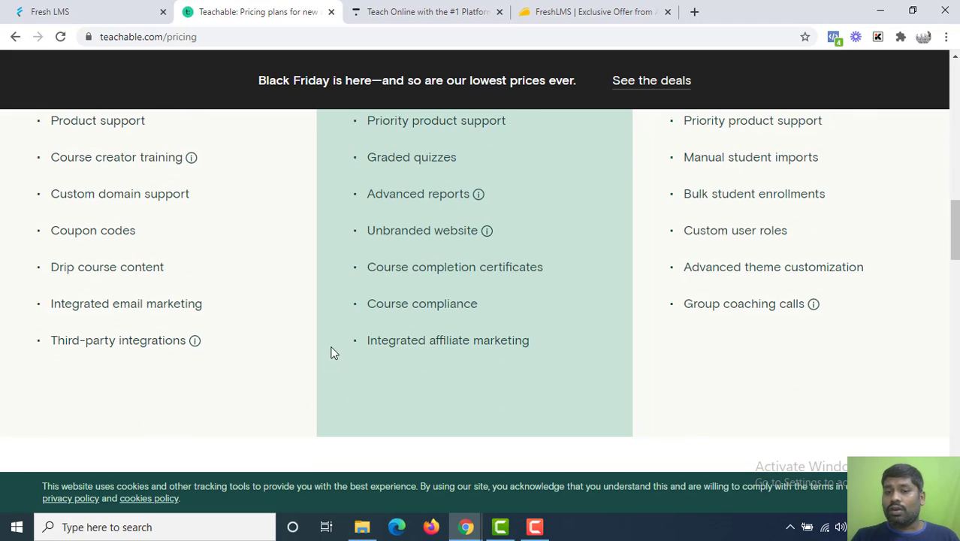
pyautogui.moveTo(432, 286); pyautogui.dragTo(510, 267)
pyautogui.click(505, 266)
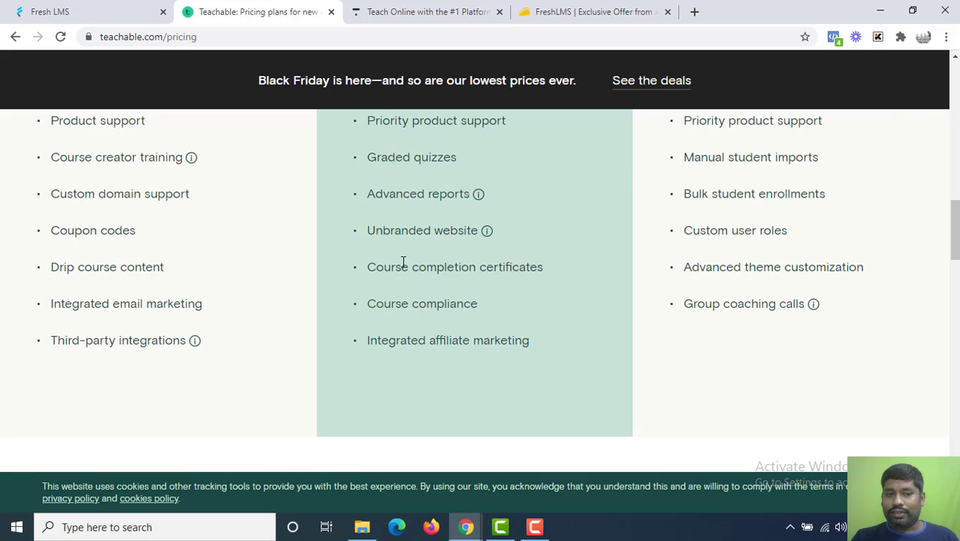
pyautogui.moveTo(403, 267); pyautogui.dragTo(487, 268)
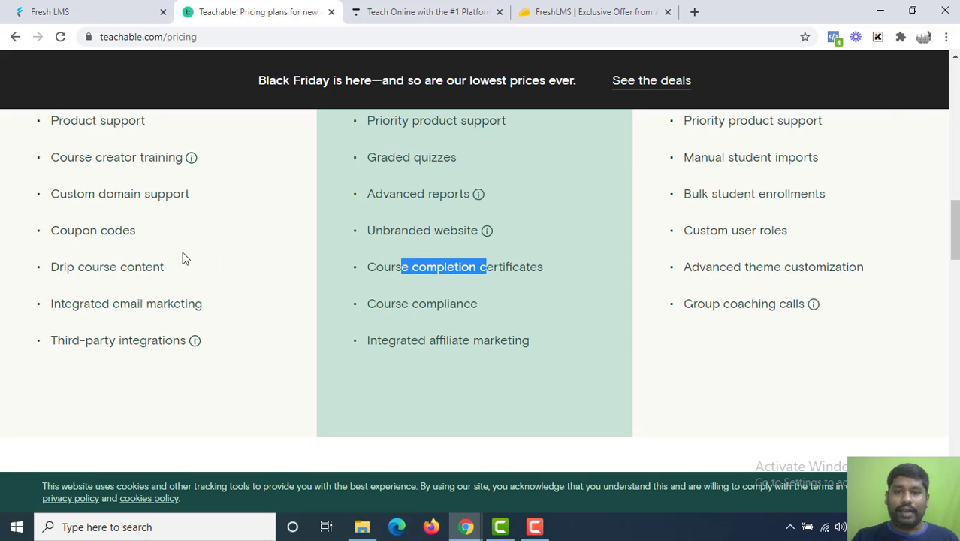
pyautogui.scroll(14, 182, 251)
pyautogui.scroll(-6, 183, 255)
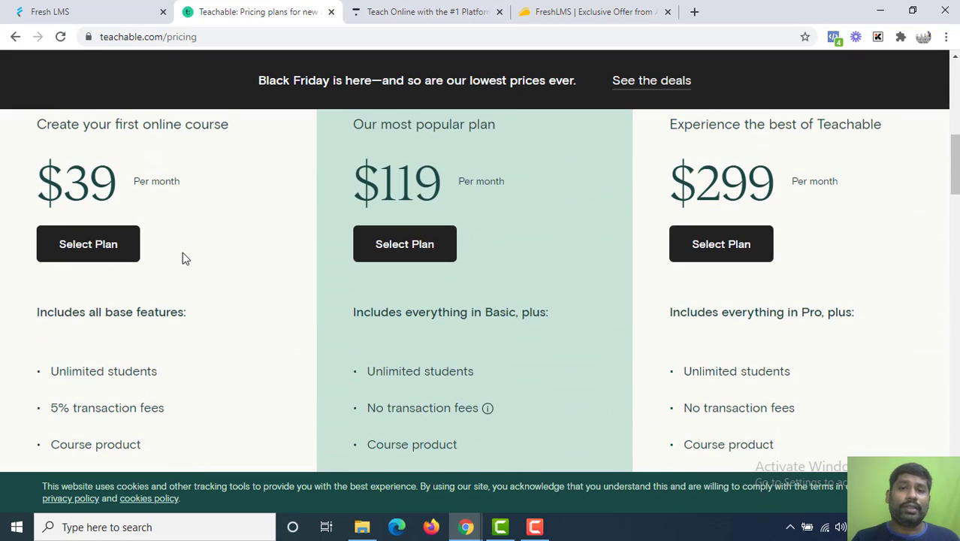
pyautogui.scroll(4, 183, 255)
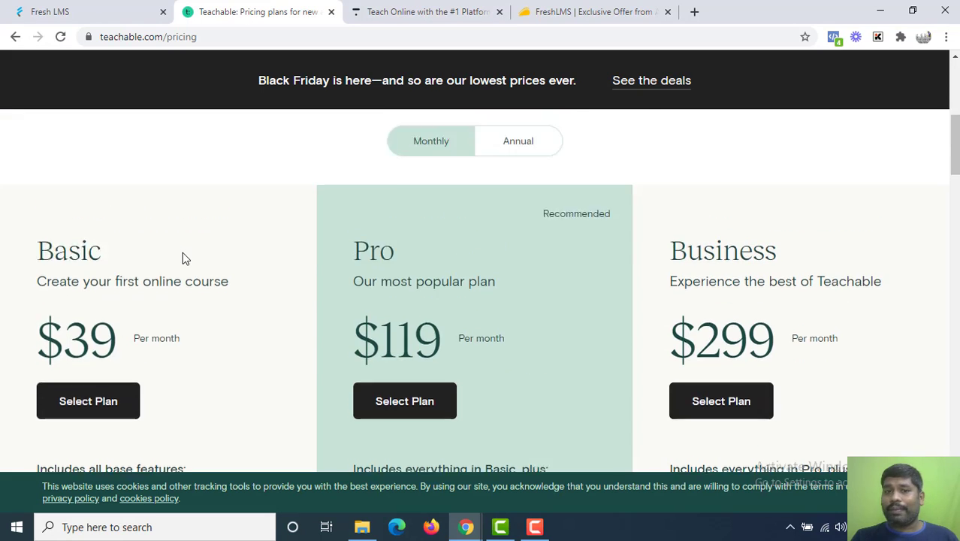
pyautogui.scroll(-2, 183, 255)
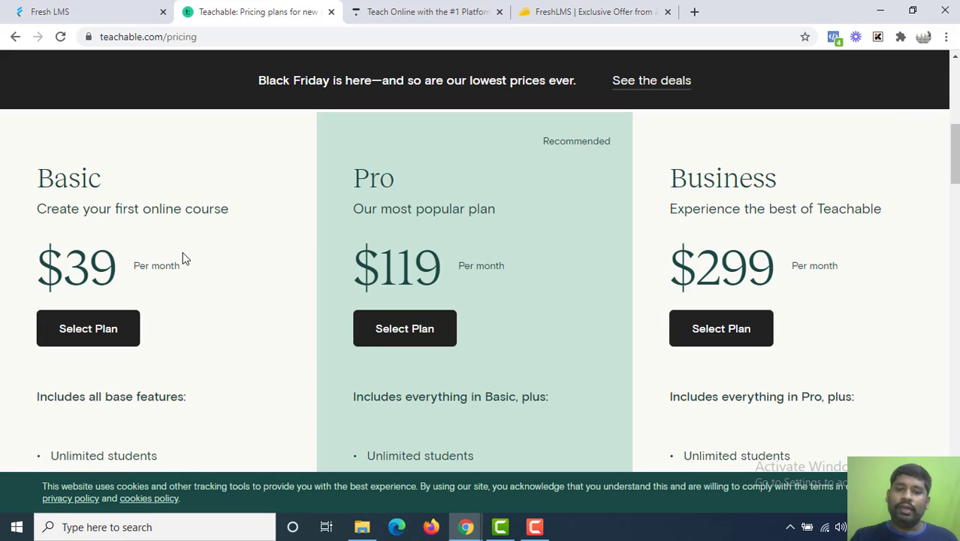
# Bring up Thinkific's pricing and highlight the Free plan's 3 Courses limit.
pyautogui.click(375, 9)
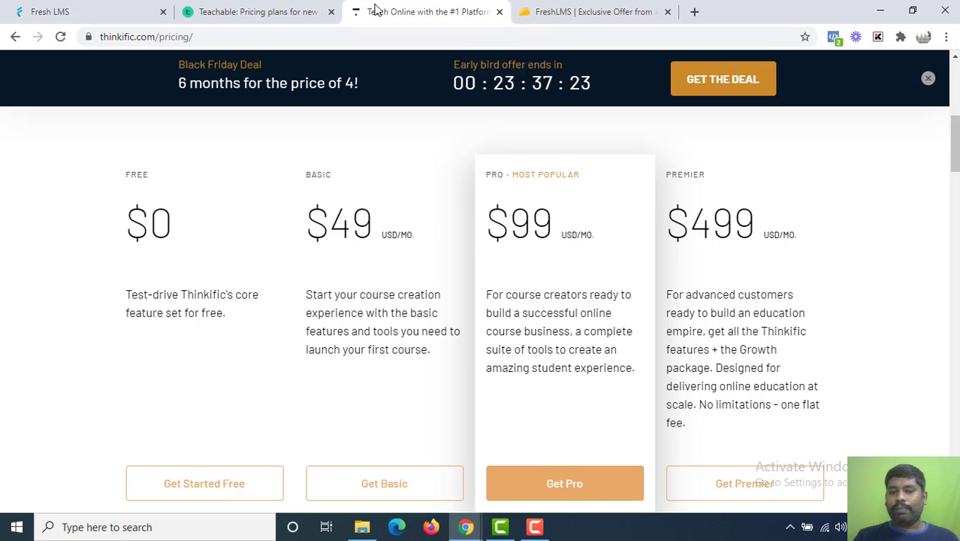
pyautogui.scroll(-1, 376, 8)
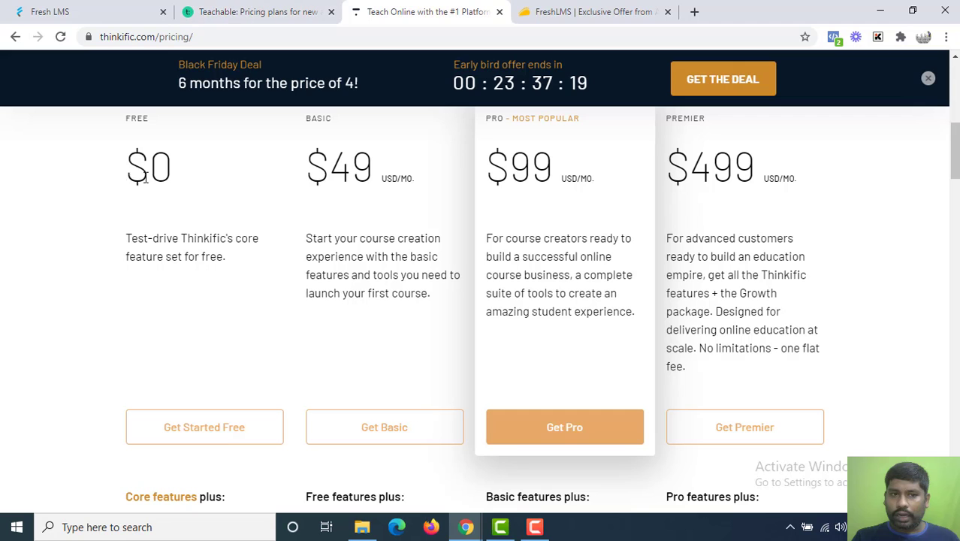
pyautogui.moveTo(120, 180); pyautogui.dragTo(168, 180)
pyautogui.scroll(-1, 168, 181)
pyautogui.scroll(-1, 169, 181)
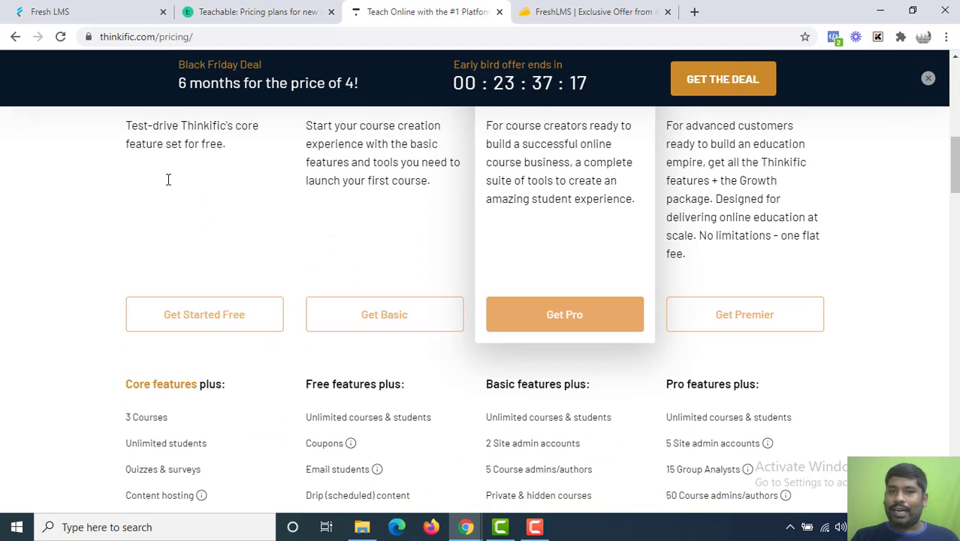
pyautogui.moveTo(131, 420); pyautogui.dragTo(171, 417)
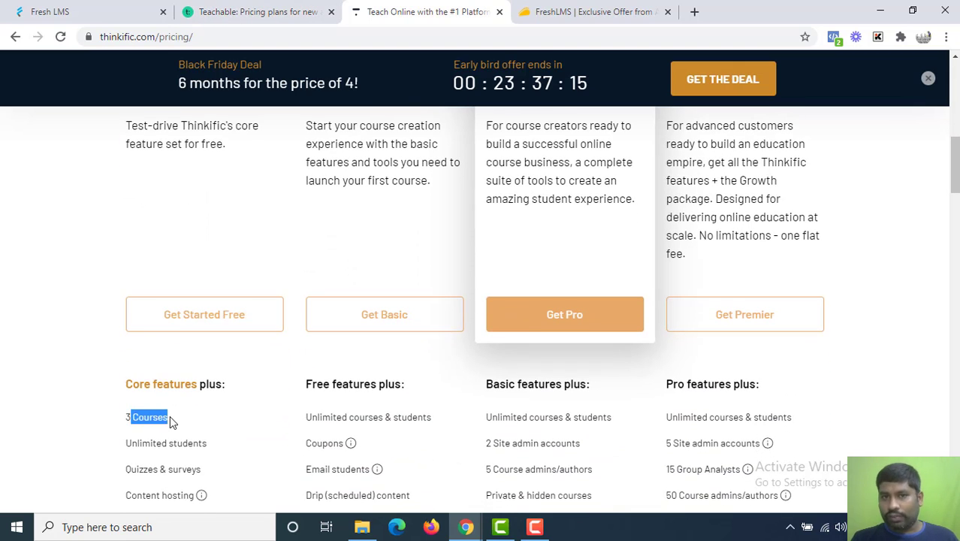
pyautogui.scroll(1, 171, 417)
pyautogui.scroll(2, 171, 417)
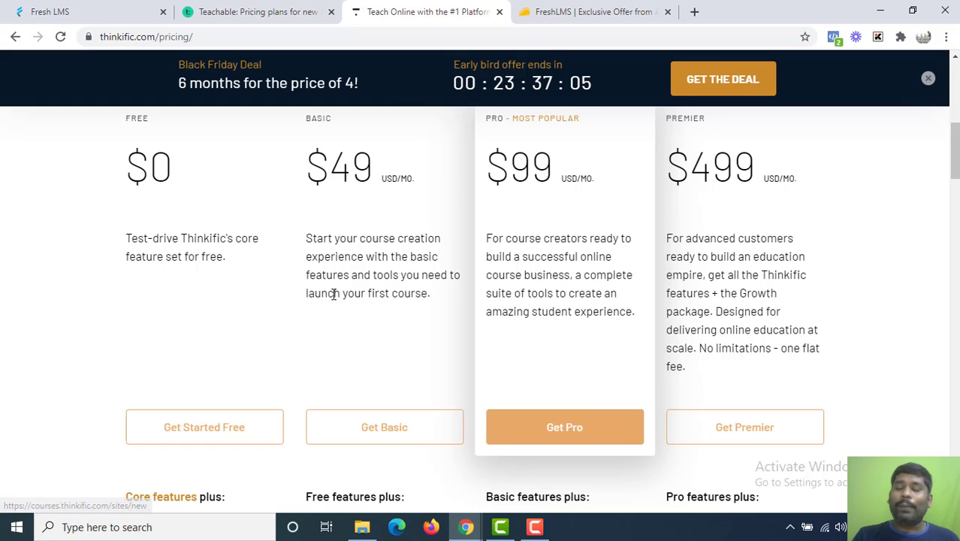
# Highlight the Basic plan's $49 monthly price.
pyautogui.moveTo(310, 193); pyautogui.dragTo(379, 183)
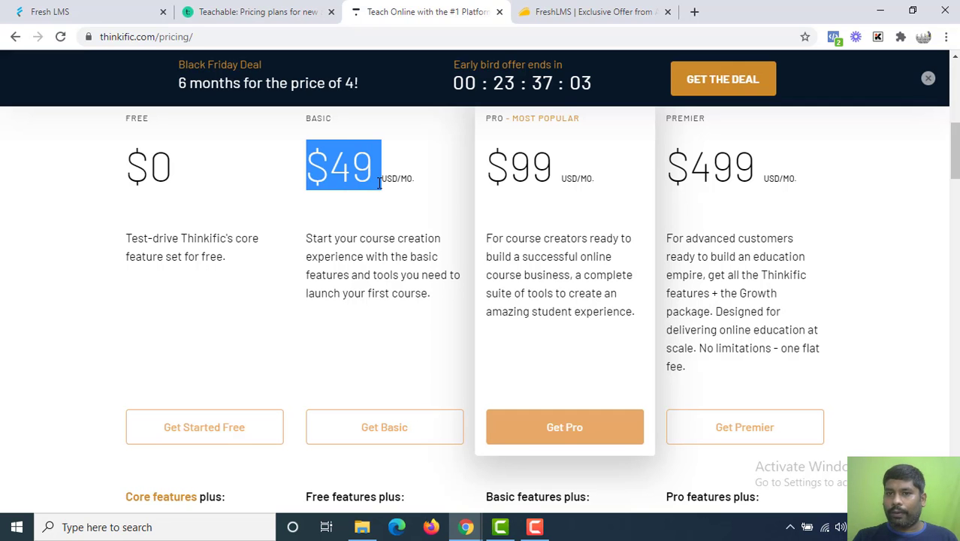
pyautogui.scroll(-5, 379, 183)
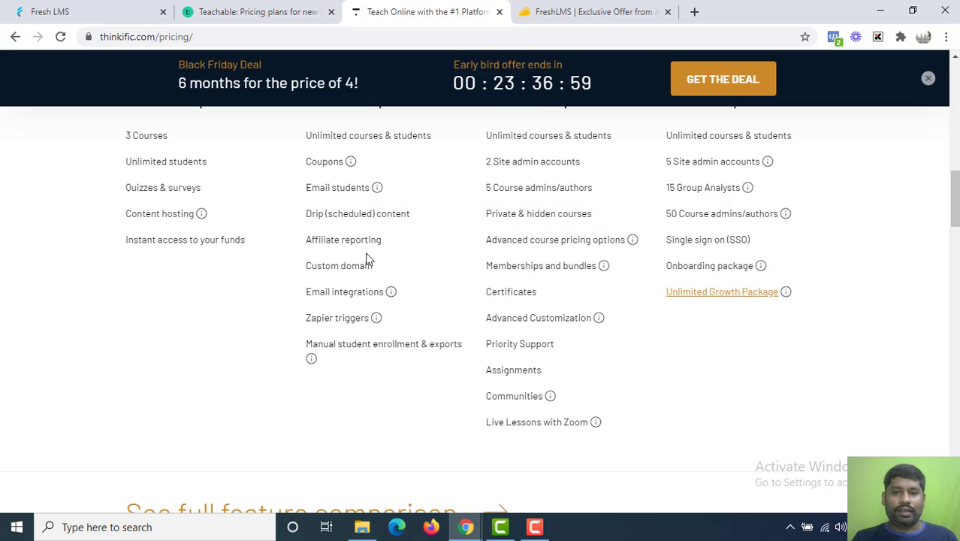
pyautogui.scroll(1, 389, 269)
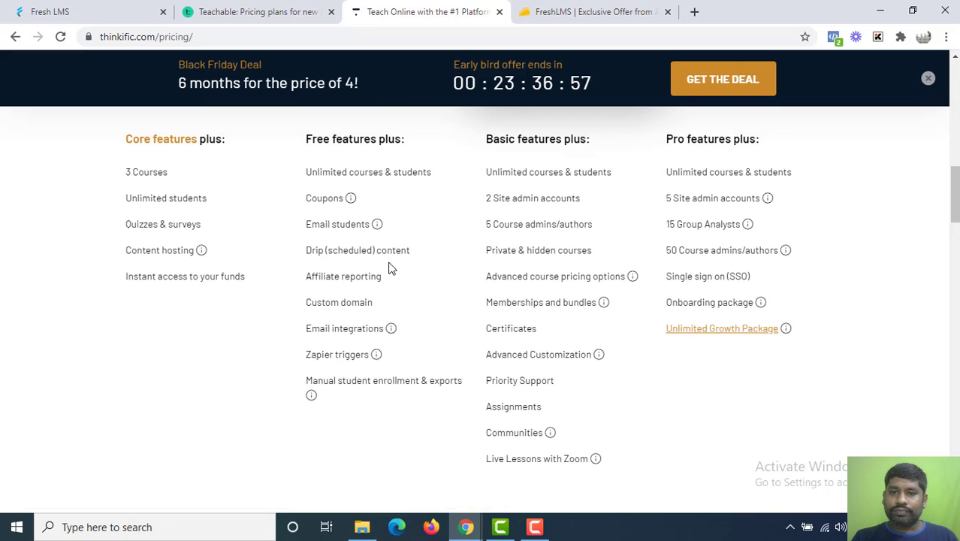
pyautogui.scroll(5, 389, 268)
pyautogui.scroll(-3, 389, 268)
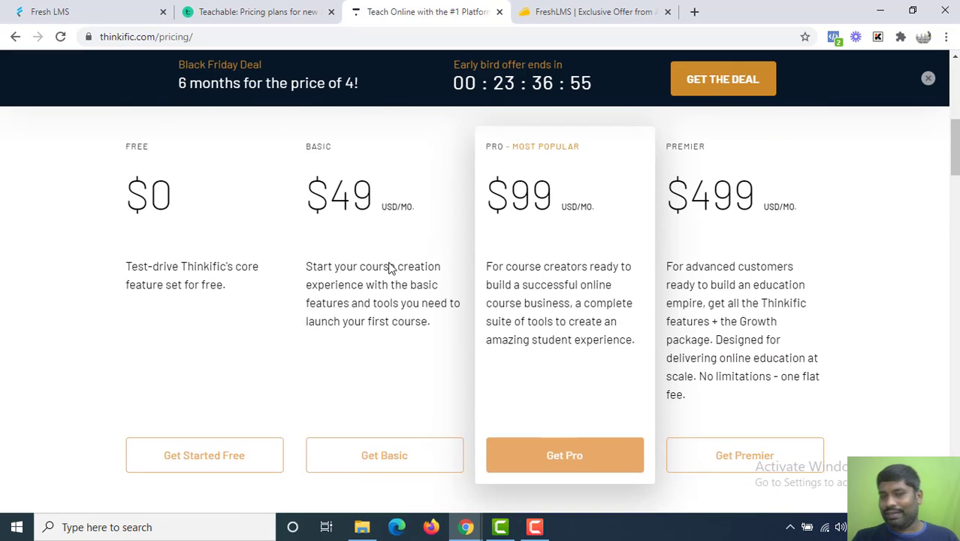
pyautogui.scroll(-3, 389, 268)
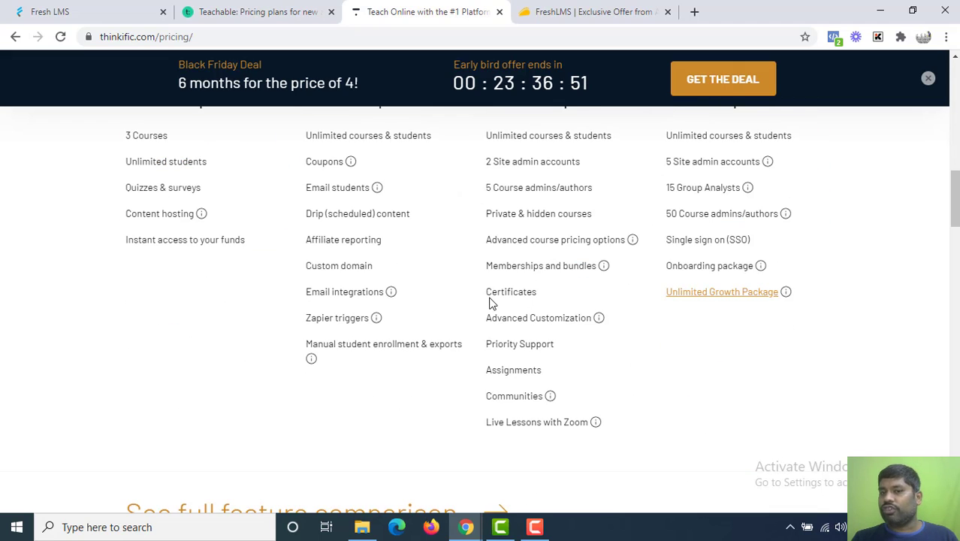
# Highlight Certificates in the Basic features, then the USD/MO. label and 49 price.
pyautogui.moveTo(491, 294); pyautogui.dragTo(533, 292)
pyautogui.scroll(1, 534, 292)
pyautogui.scroll(6, 535, 293)
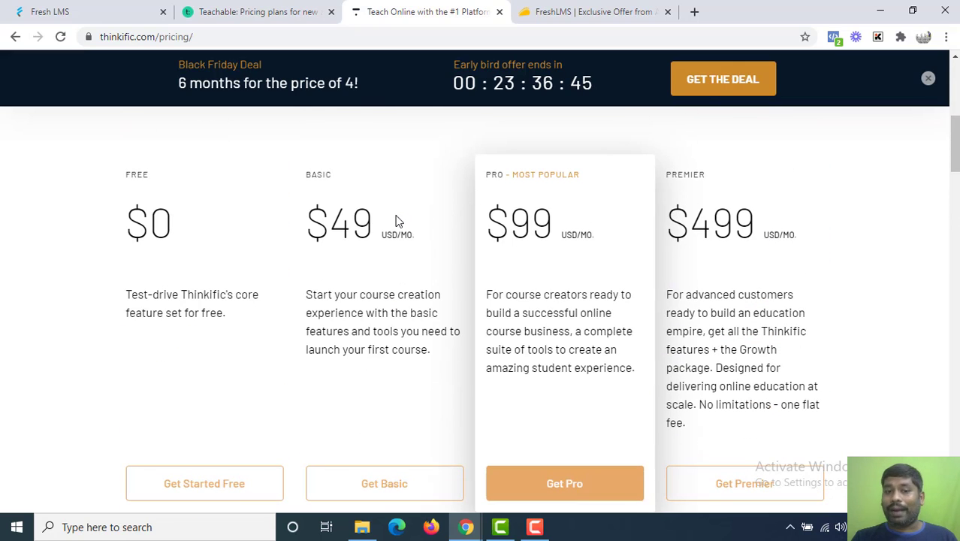
pyautogui.moveTo(395, 218); pyautogui.dragTo(373, 217)
pyautogui.click(366, 218)
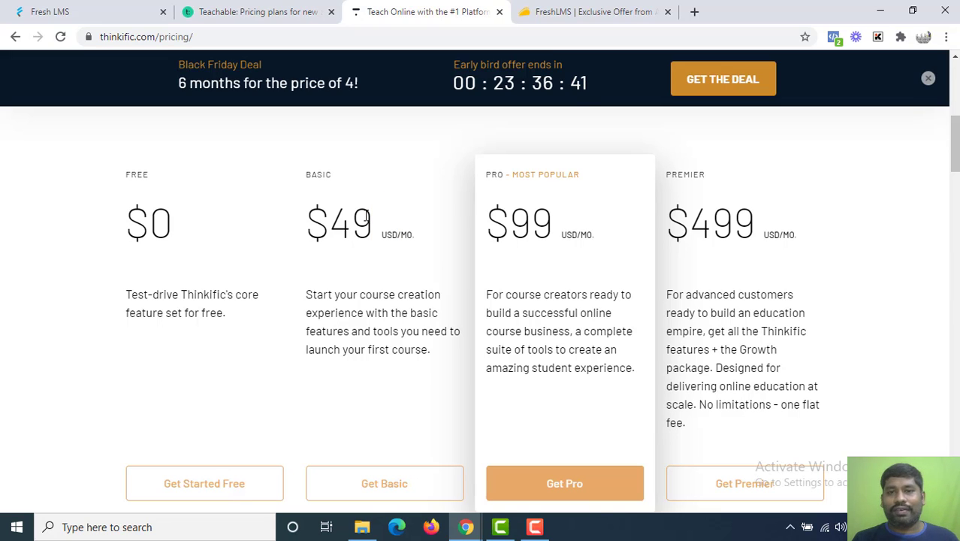
pyautogui.moveTo(371, 218); pyautogui.dragTo(335, 206)
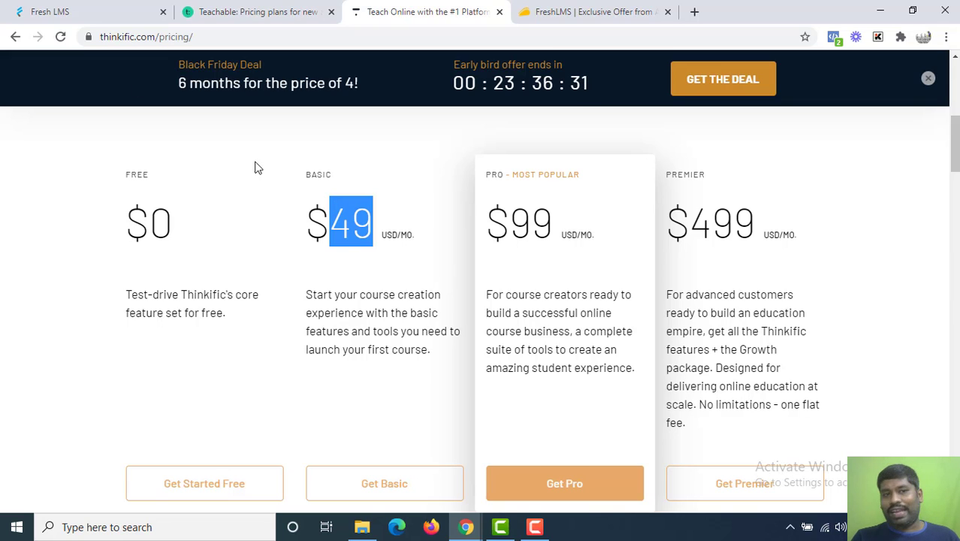
# Switch to FreshLMS and sign in to the admin account, reaching the 1-member dashboard.
pyautogui.click(47, 7)
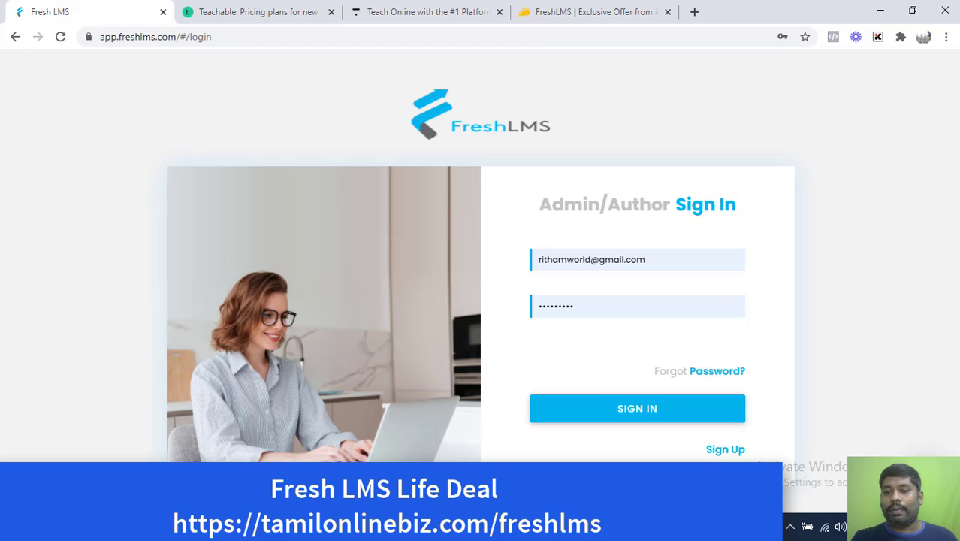
pyautogui.click(631, 410)
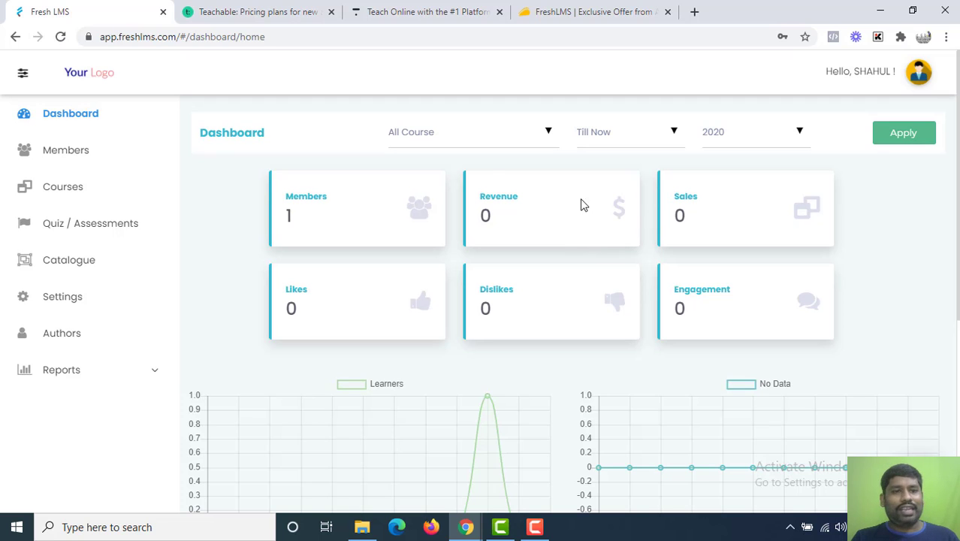
# Open Members, start and cancel an Add Member form, then go to the Courses list.
pyautogui.click(97, 145)
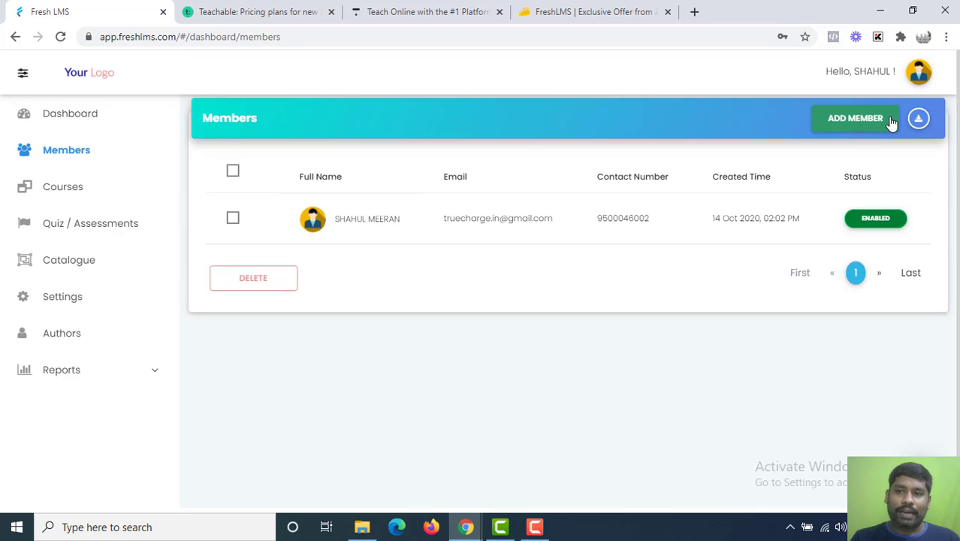
pyautogui.click(892, 123)
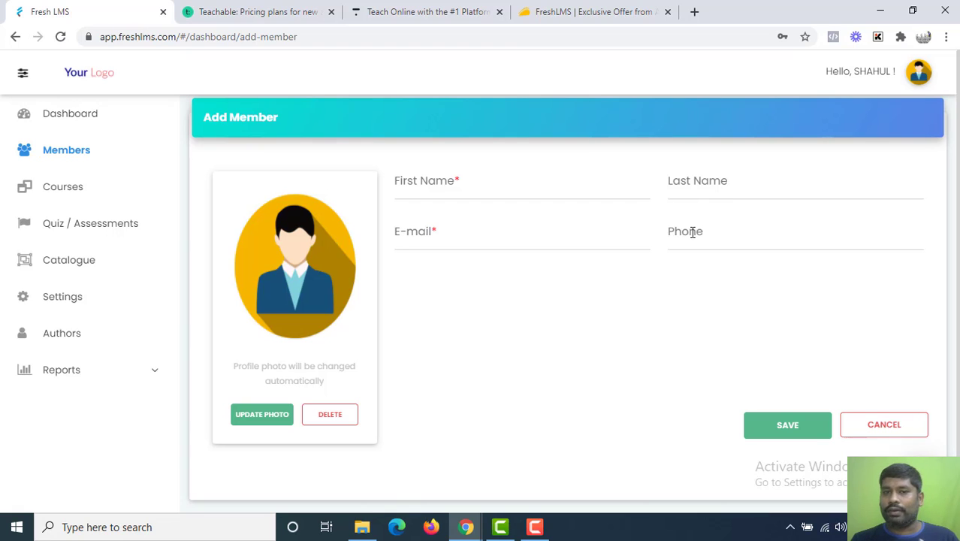
pyautogui.click(911, 430)
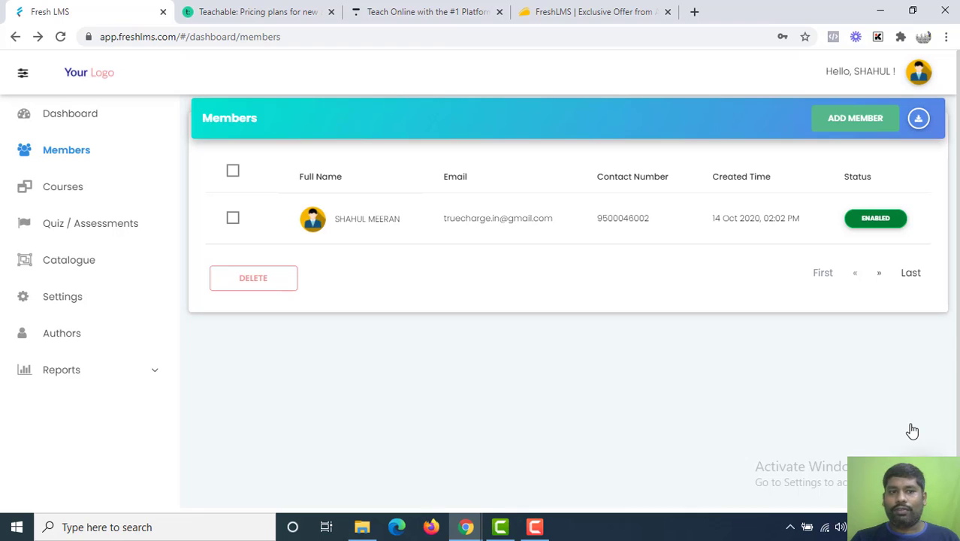
pyautogui.click(93, 190)
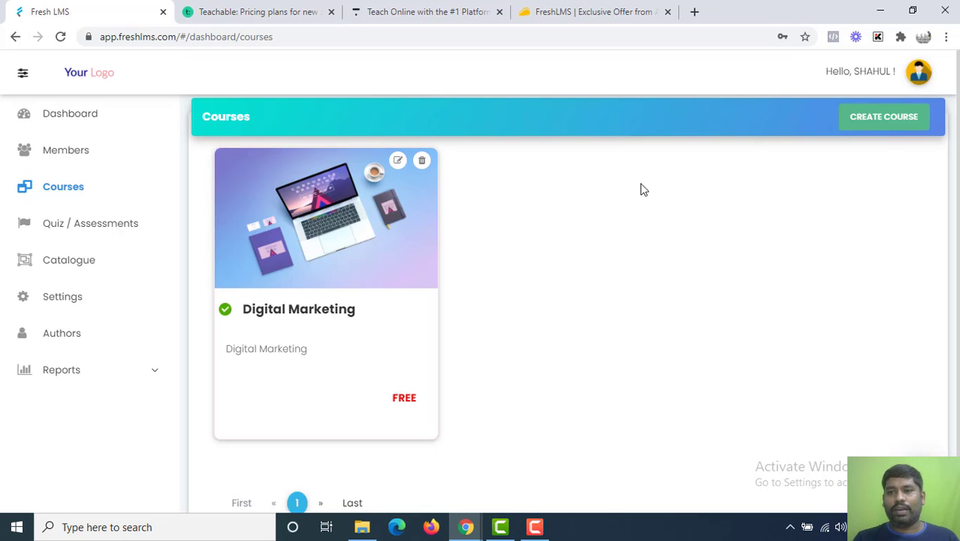
# Start a new course named Test Demo with the description 'Test demo'.
pyautogui.click(863, 120)
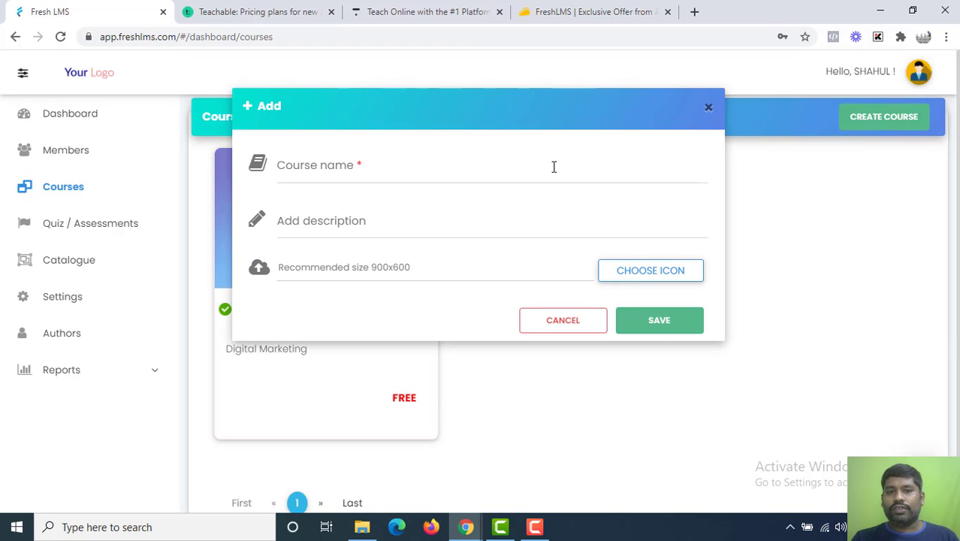
pyautogui.click(554, 169)
pyautogui.write('Tes')
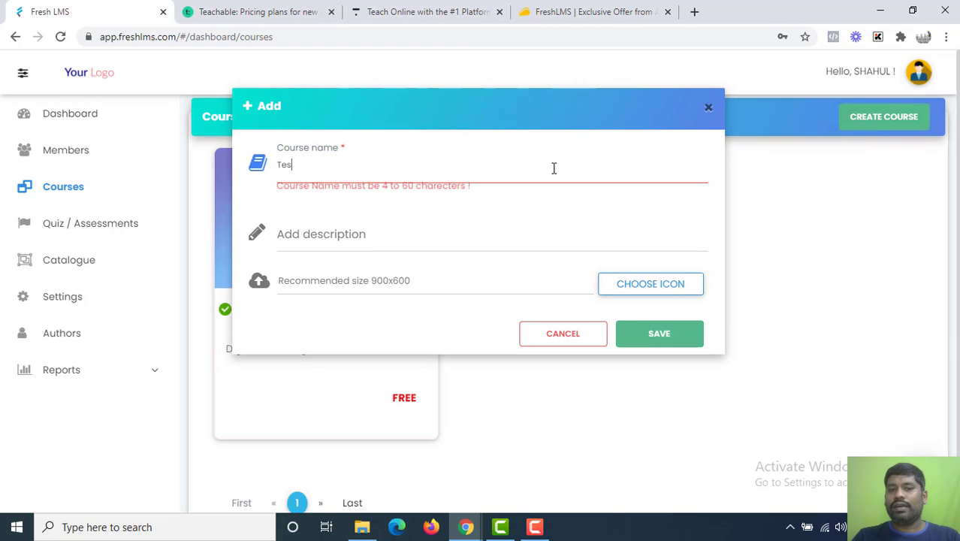
pyautogui.write('t Demo')
pyautogui.press('Tab')
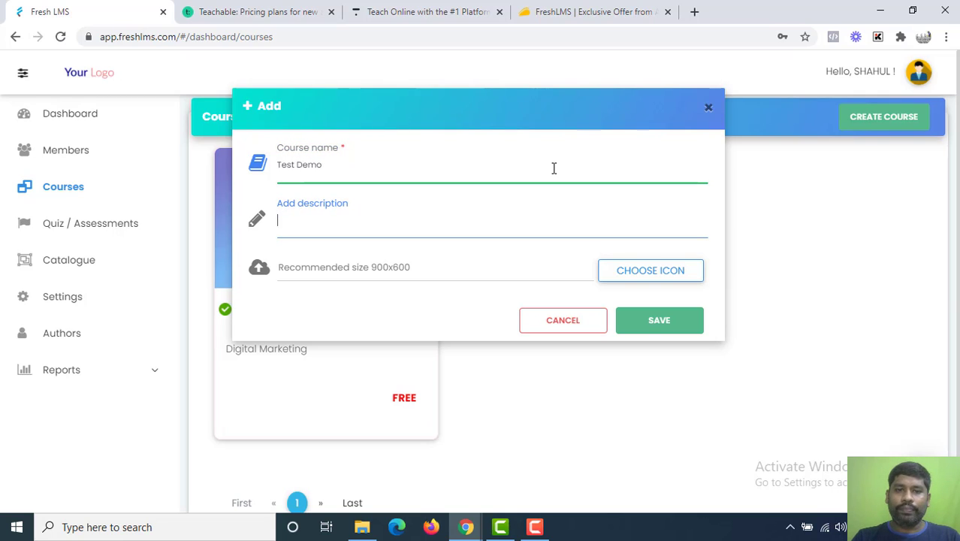
pyautogui.write('Test demo')
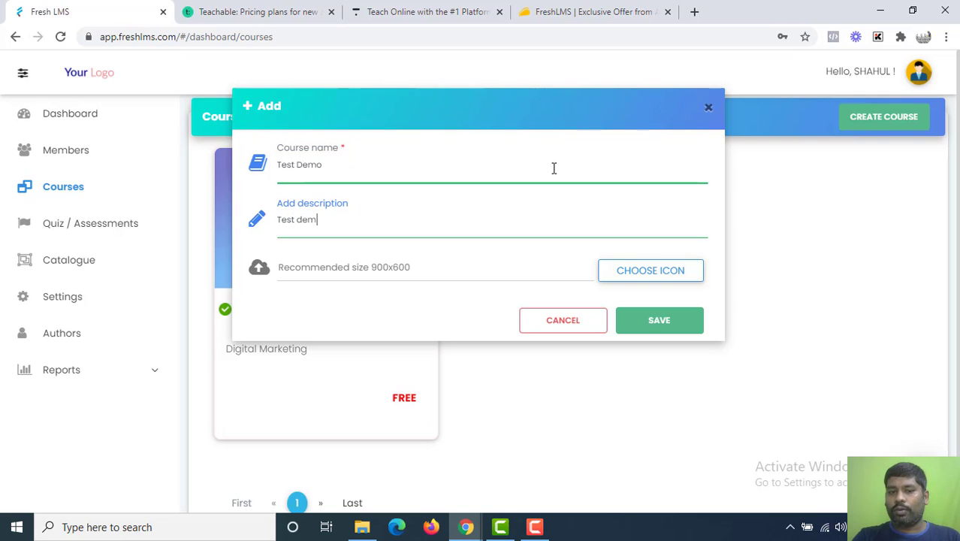
pyautogui.press('Tab')
# Upload online biz.png from drive F: as the course icon and save the course.
pyautogui.click(610, 271)
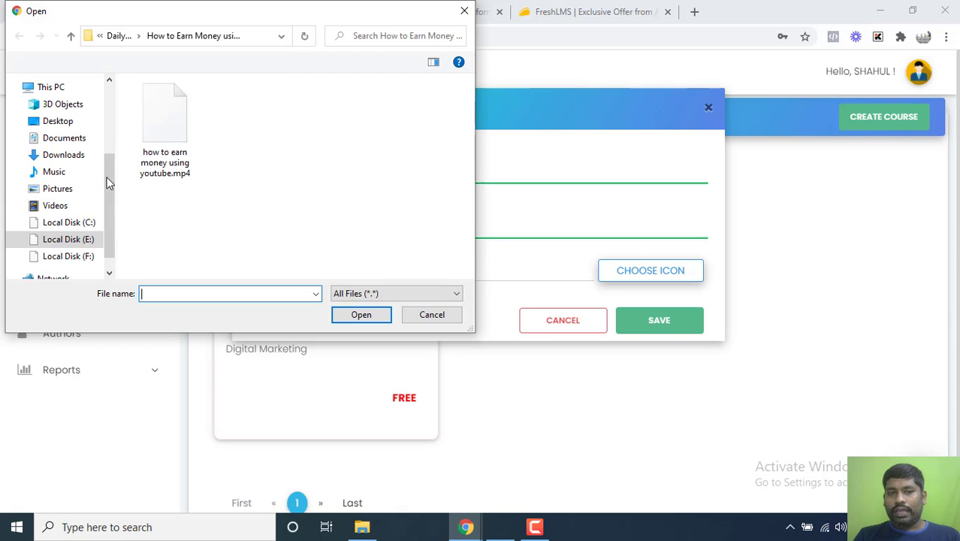
pyautogui.click(82, 257)
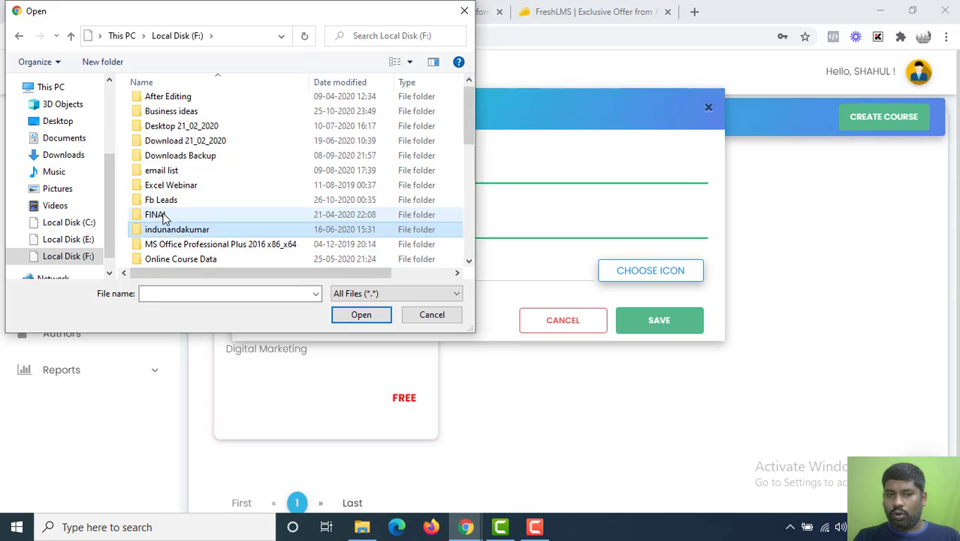
pyautogui.moveTo(167, 243); pyautogui.dragTo(166, 219)
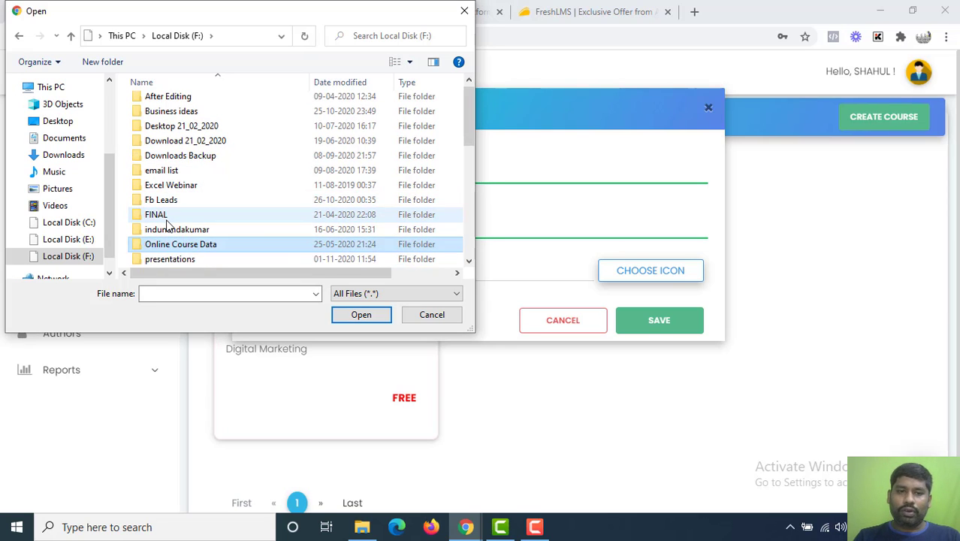
pyautogui.scroll(-5, 167, 224)
pyautogui.scroll(-2, 167, 224)
pyautogui.click(181, 185)
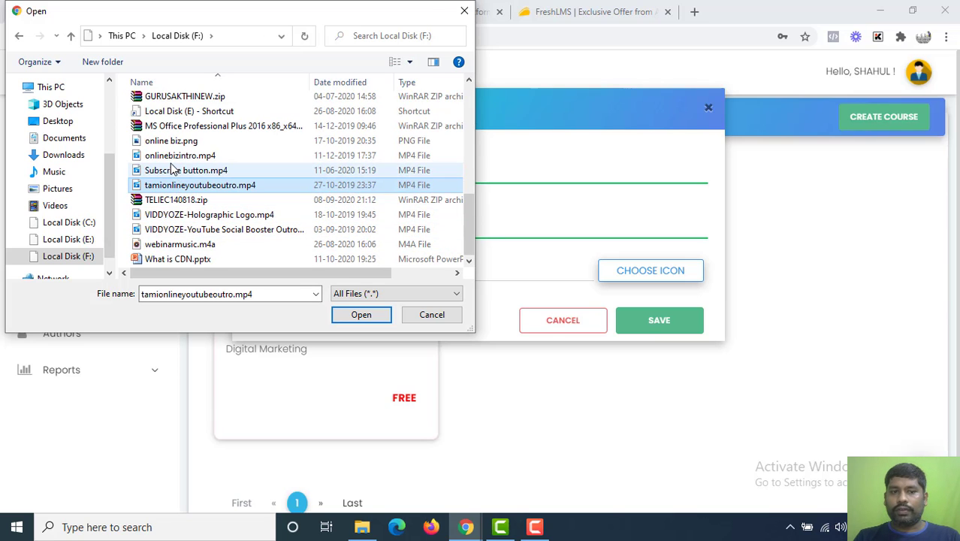
pyautogui.doubleClick(169, 142)
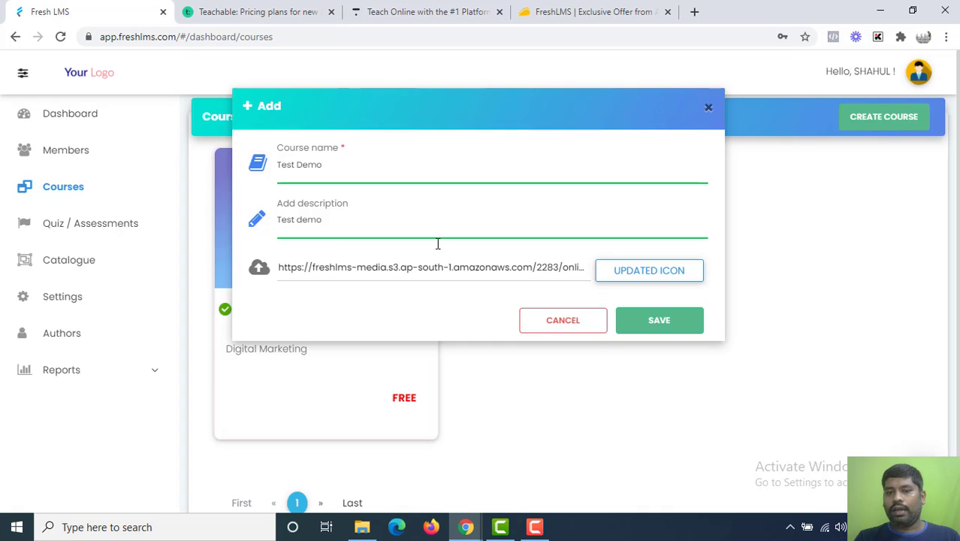
pyautogui.click(668, 331)
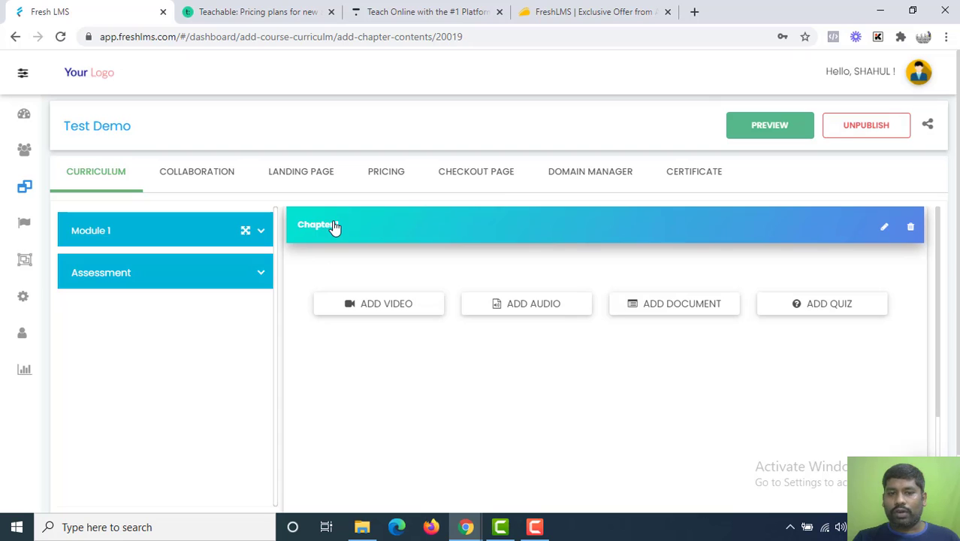
# Rename the Test Demo course's Chapter 1 to 'Digital Marketing Basics'.
pyautogui.click(883, 227)
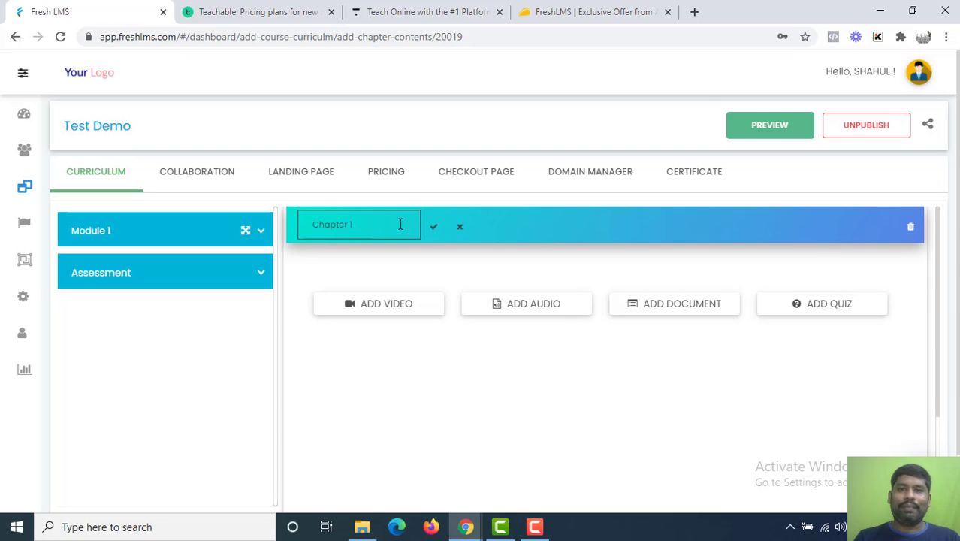
pyautogui.hotkey('ctrl', 'a')
pyautogui.write('Digit')
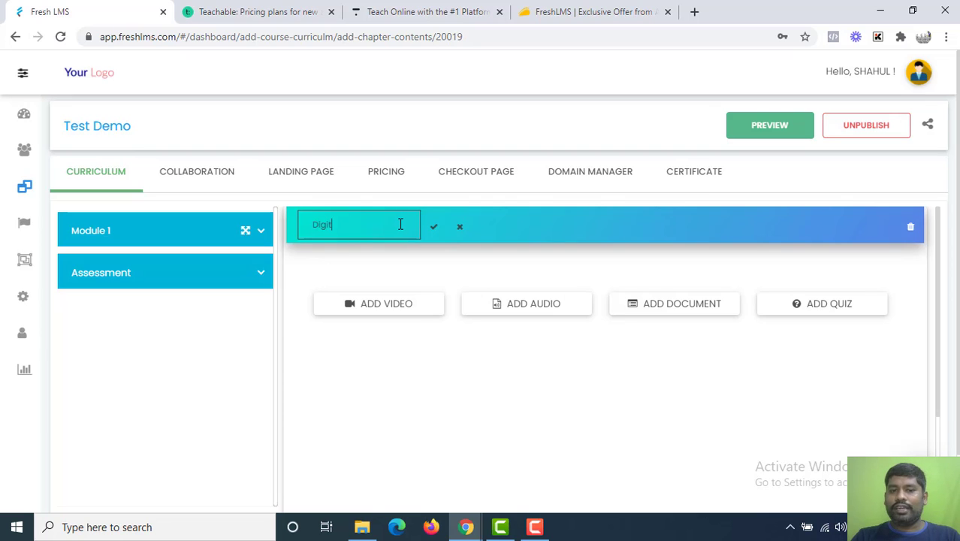
pyautogui.write('al Marketing Basics')
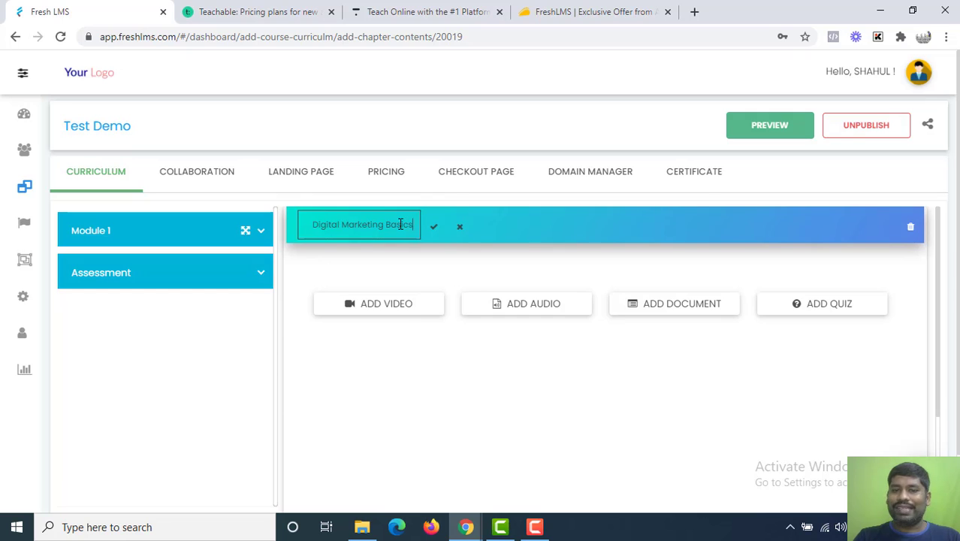
pyautogui.click(434, 226)
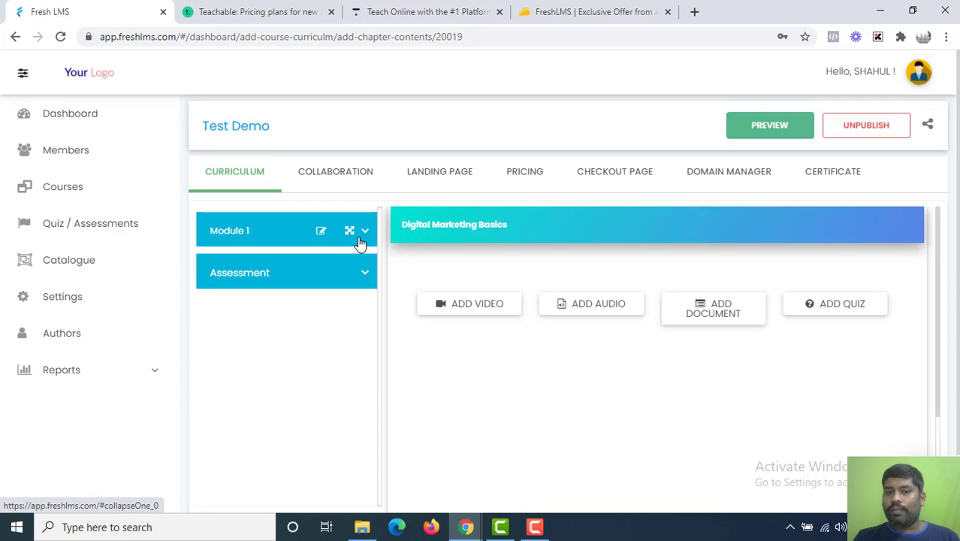
# Open the Module 1 rename box and close it without changes.
pyautogui.click(319, 233)
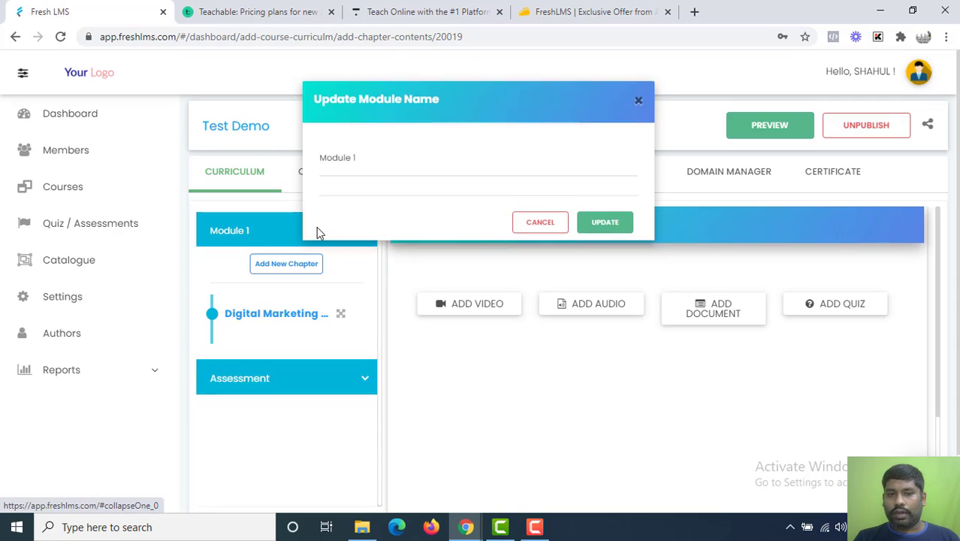
pyautogui.doubleClick(383, 165)
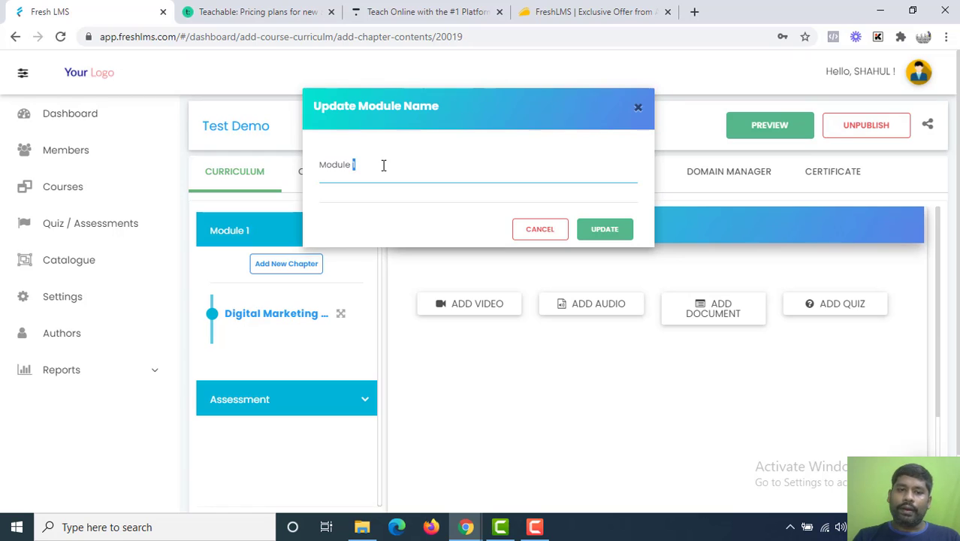
pyautogui.tripleClick(383, 165)
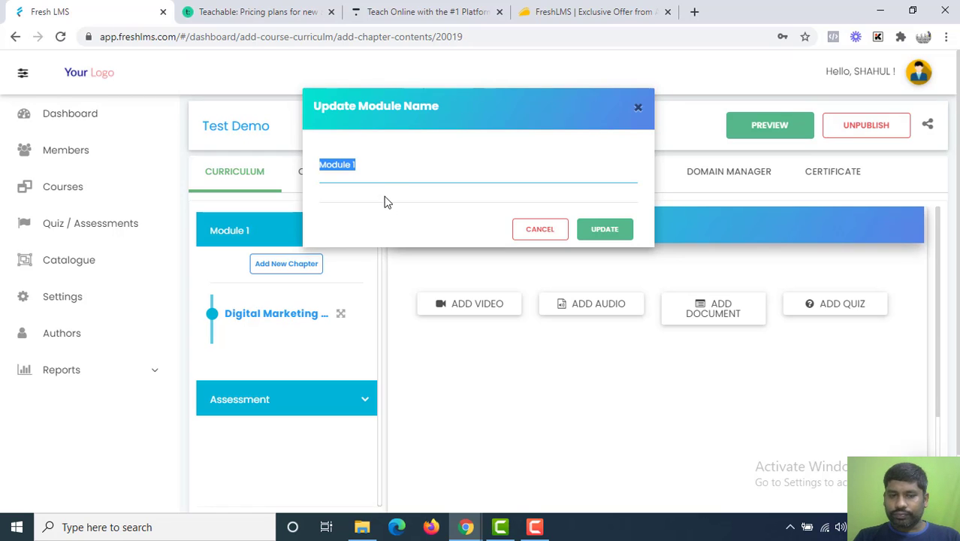
pyautogui.press('Escape')
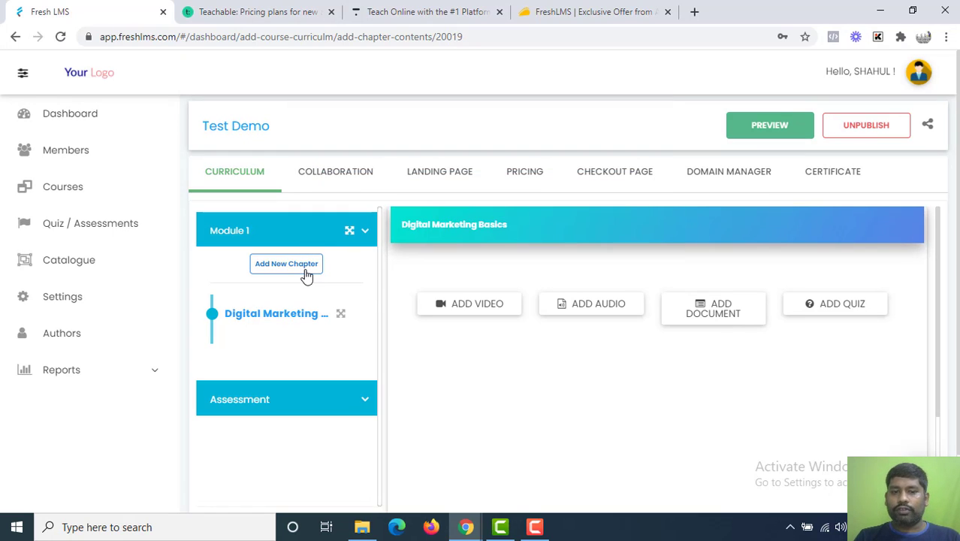
# Add a new chapter titled 'Lesson 1' to Module 1.
pyautogui.click(306, 272)
pyautogui.click(442, 162)
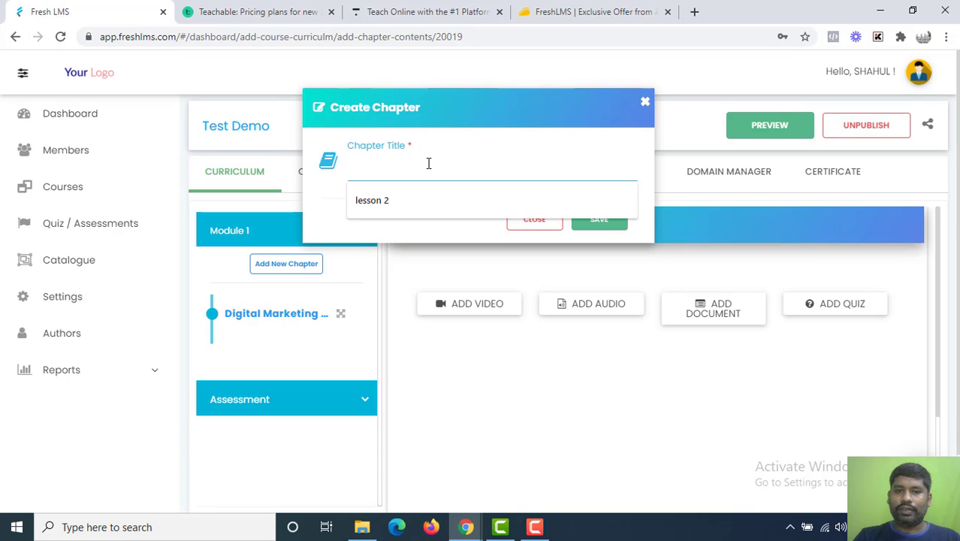
pyautogui.write('Lesson 1')
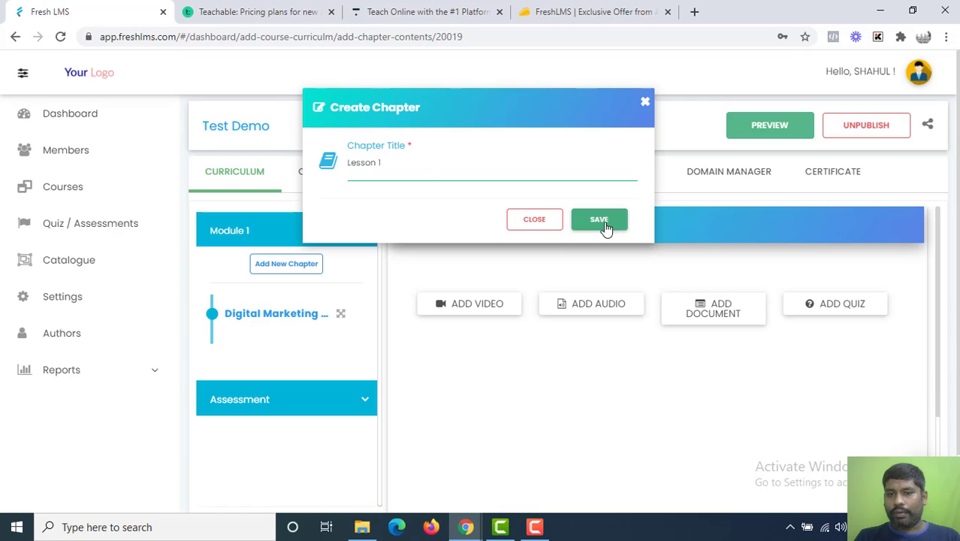
pyautogui.click(601, 220)
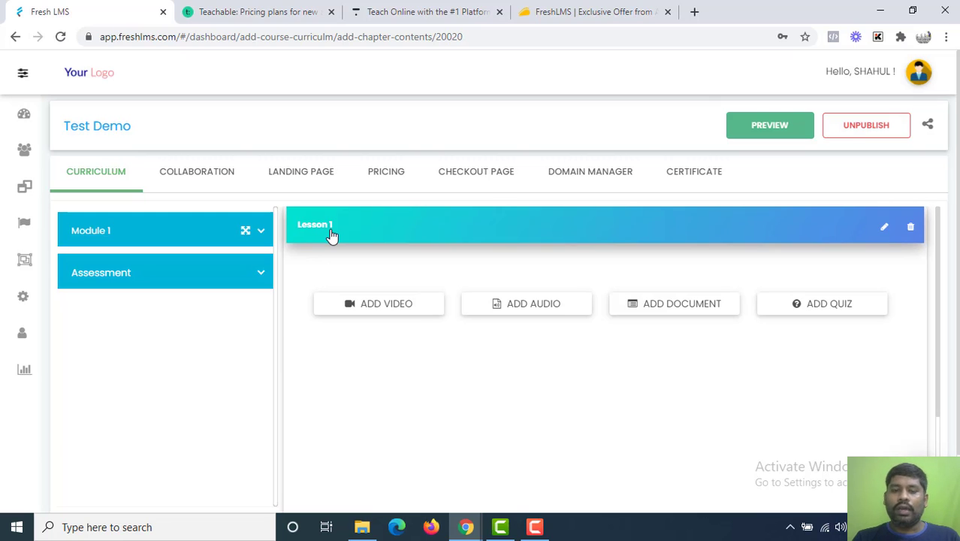
# Explore Lesson 1's video source options: YouTube, Vimeo and embed code.
pyautogui.click(392, 314)
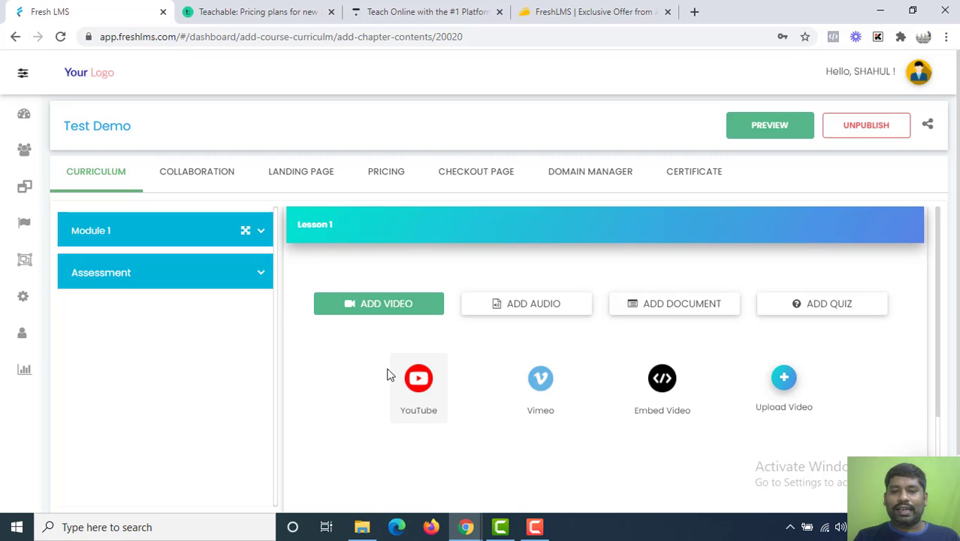
pyautogui.click(418, 389)
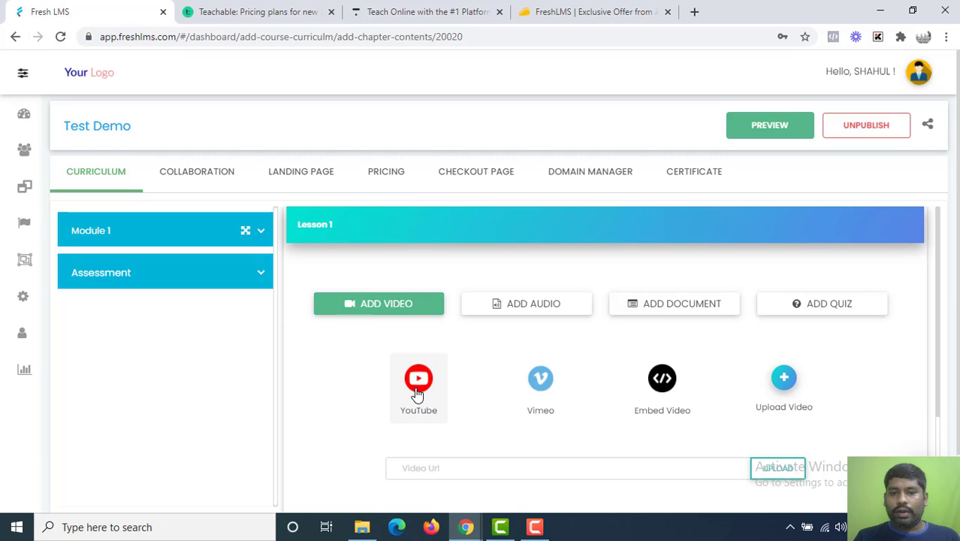
pyautogui.click(445, 462)
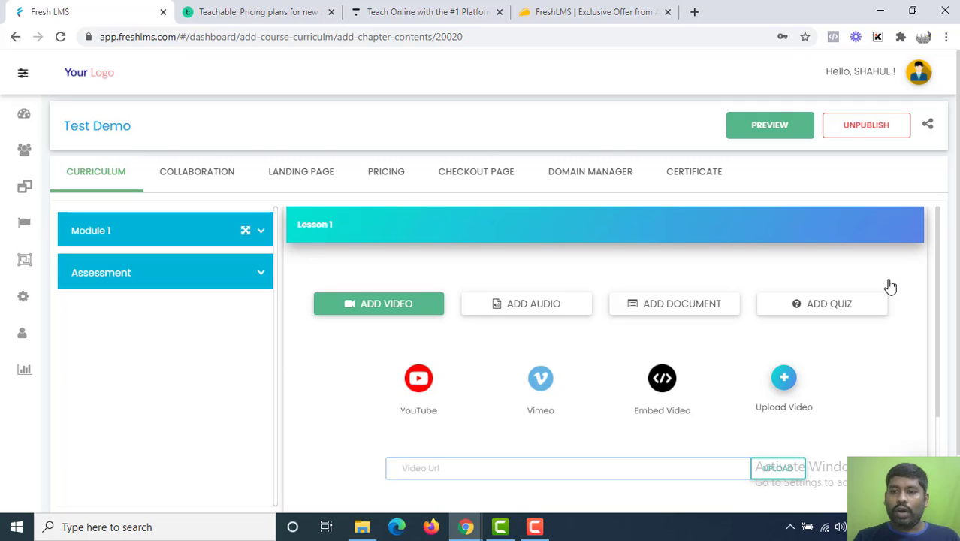
pyautogui.scroll(-1, 608, 306)
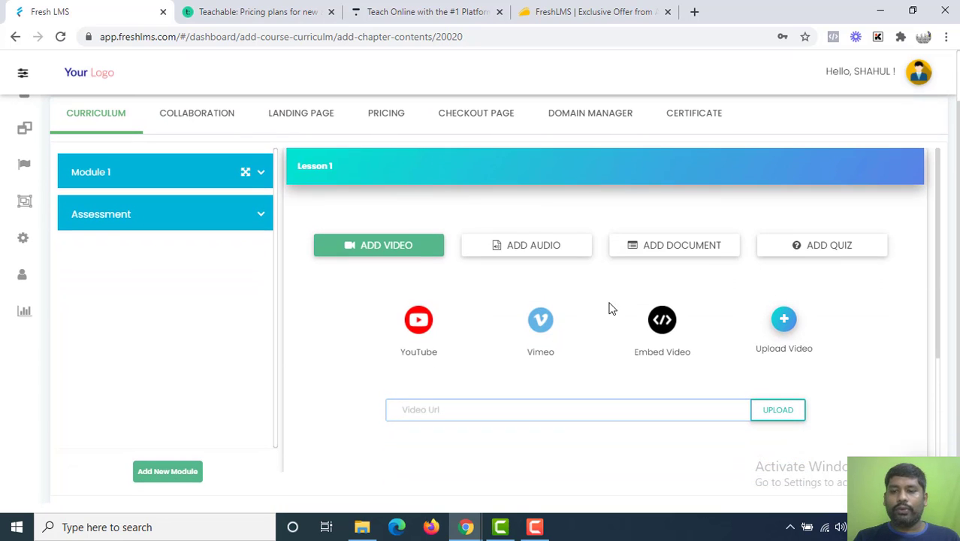
pyautogui.click(594, 405)
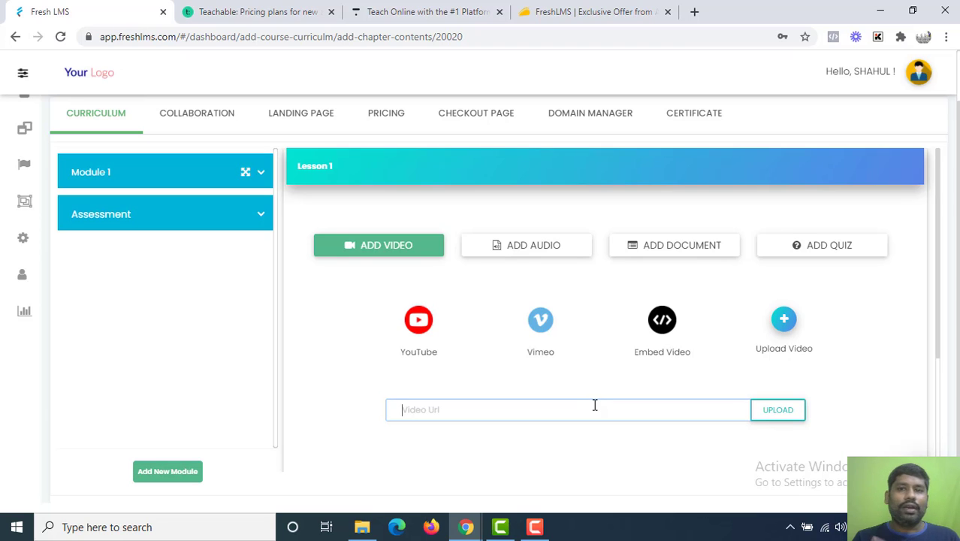
pyautogui.click(546, 323)
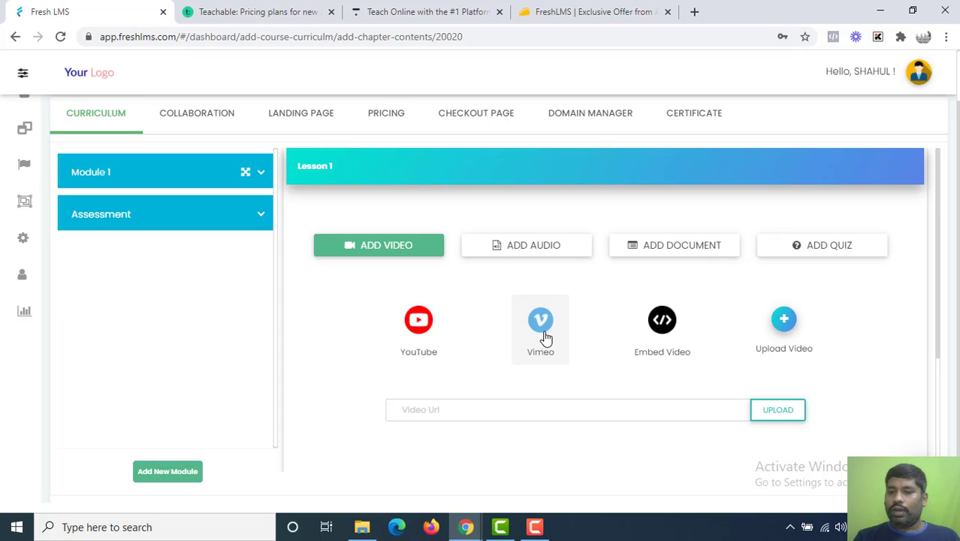
pyautogui.click(675, 328)
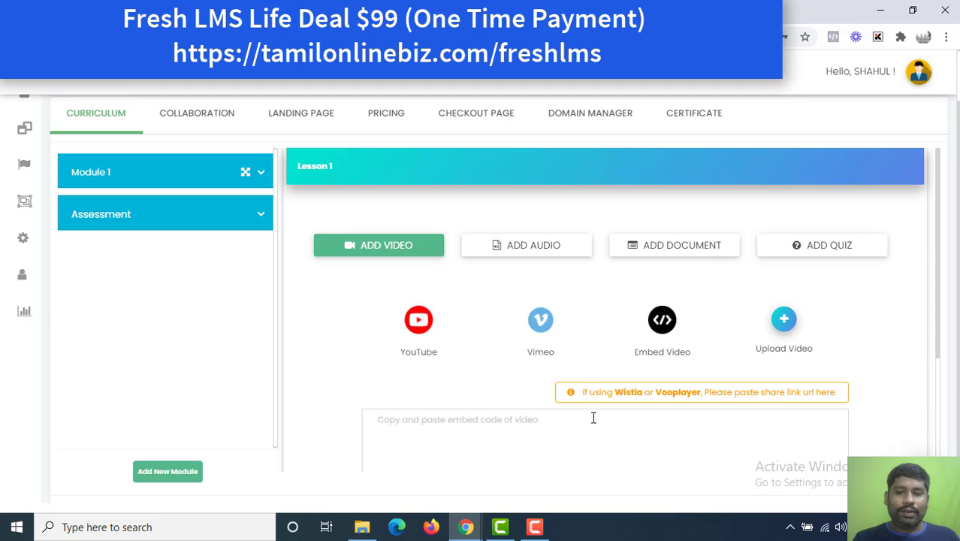
# Open and cancel the video file upload, revisit YouTube, then choose the audio option.
pyautogui.click(784, 323)
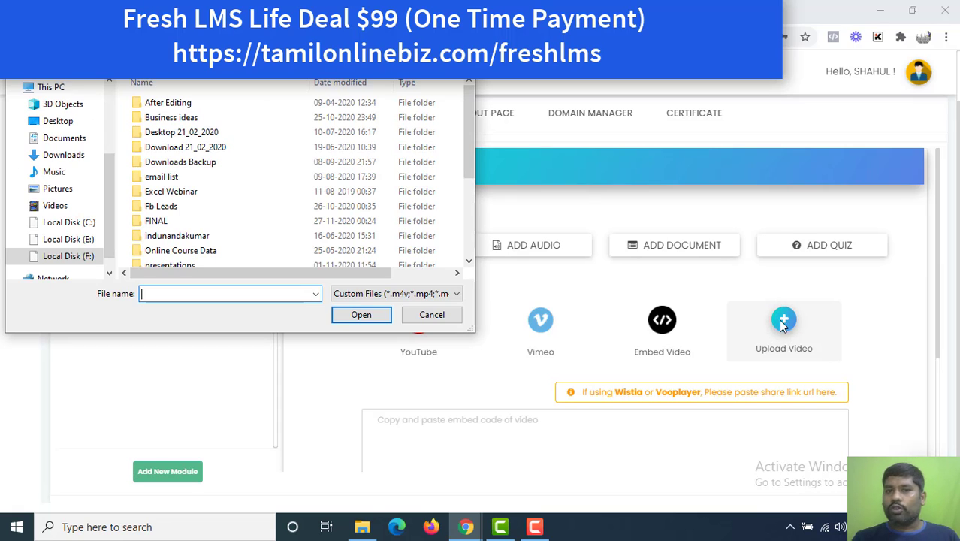
pyautogui.click(458, 10)
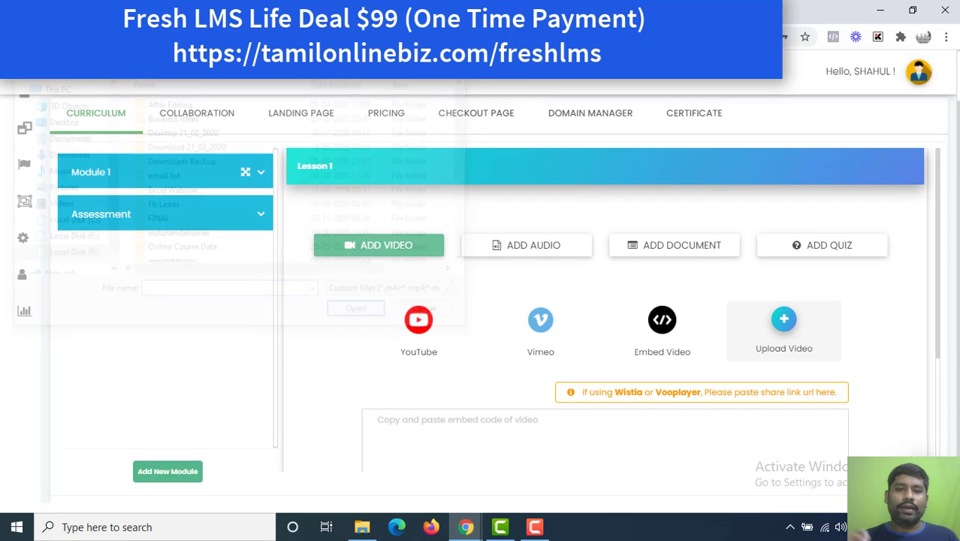
pyautogui.click(430, 334)
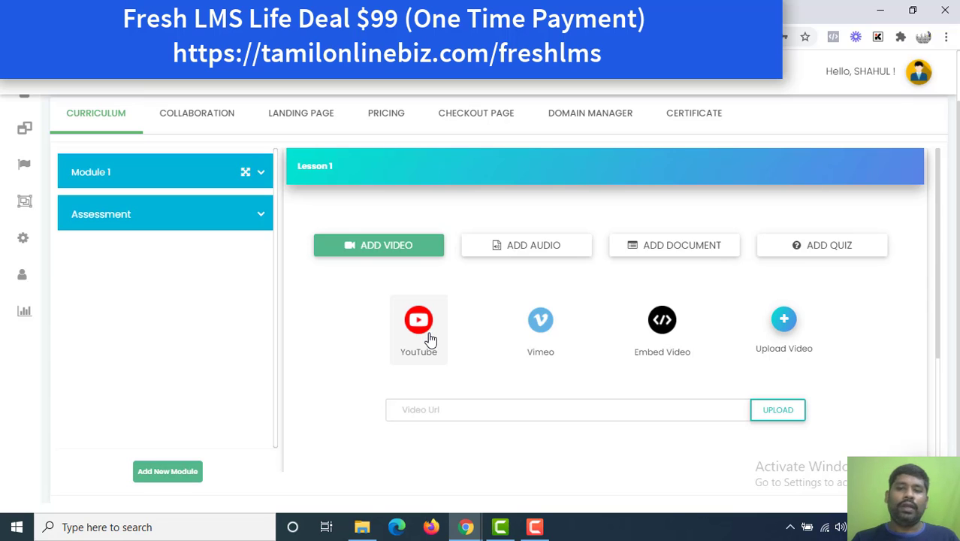
pyautogui.click(516, 258)
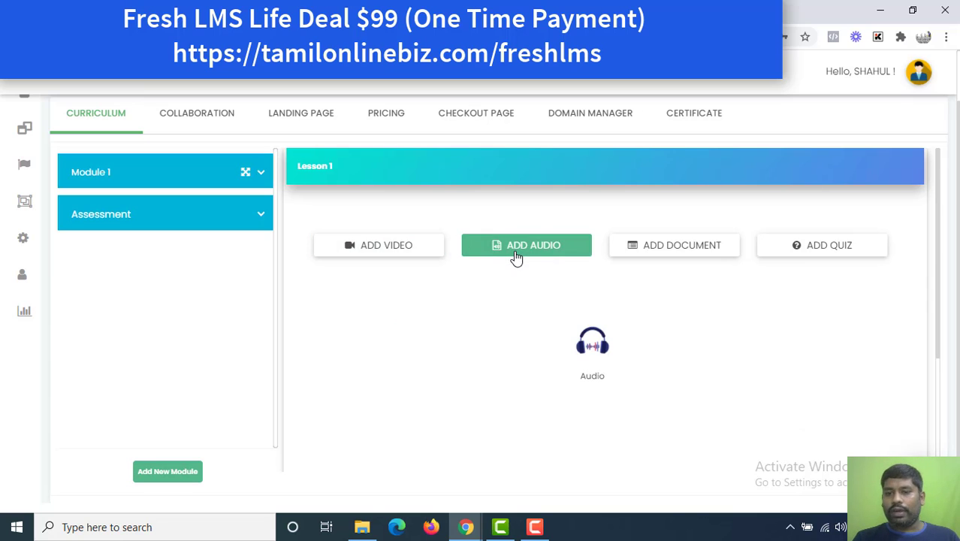
# Preview the document and quiz options, then view the course's Collaboration settings.
pyautogui.click(635, 252)
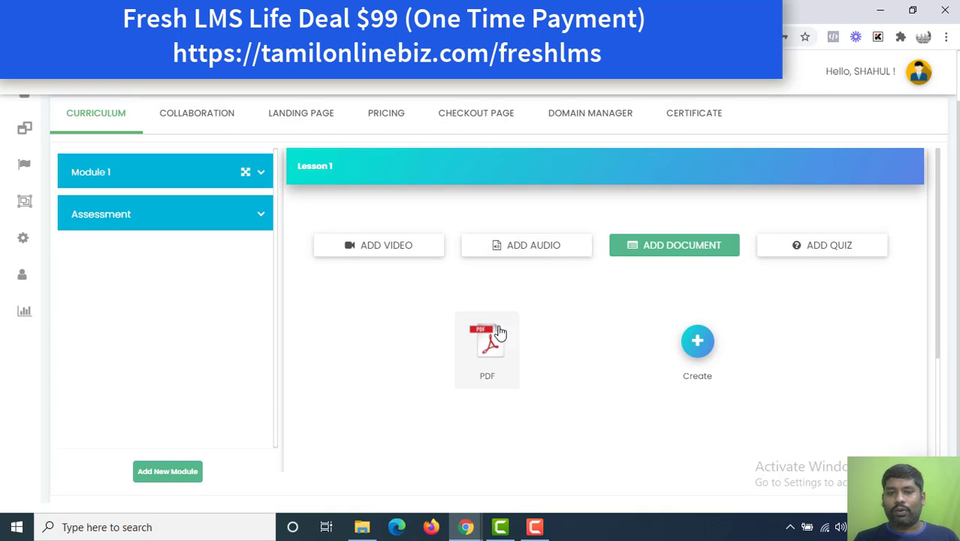
pyautogui.click(862, 252)
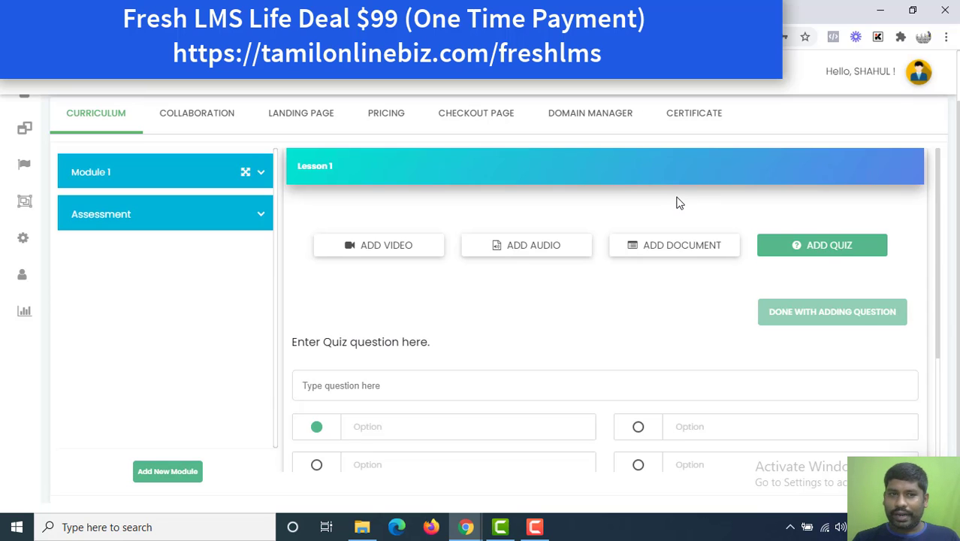
pyautogui.click(178, 121)
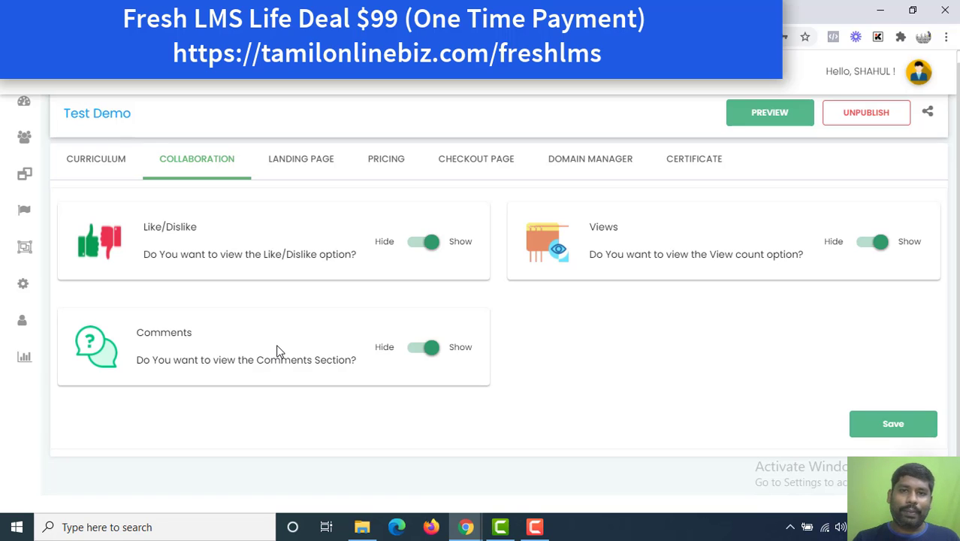
# Review the Landing Page settings, then start a new pricing plan under Pricing.
pyautogui.click(302, 161)
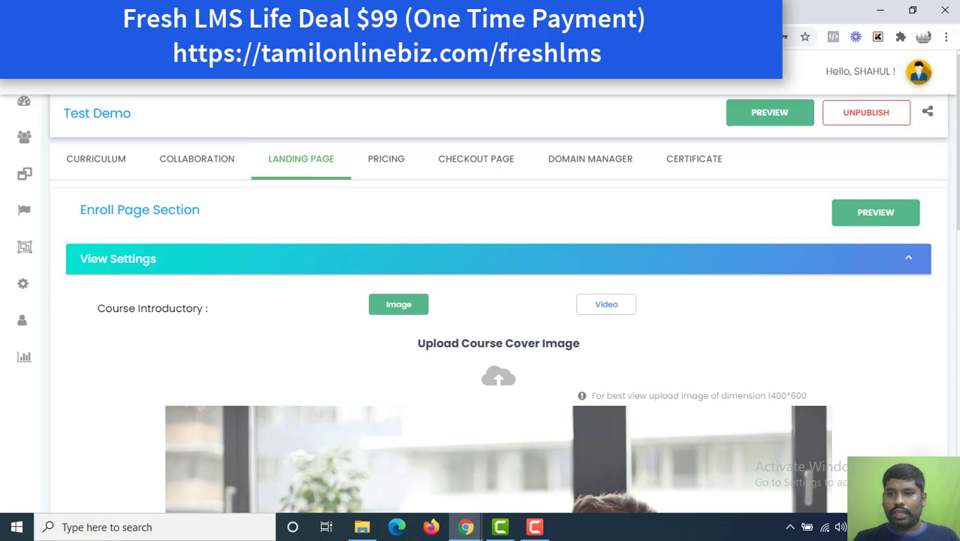
pyautogui.scroll(-1, 480, 301)
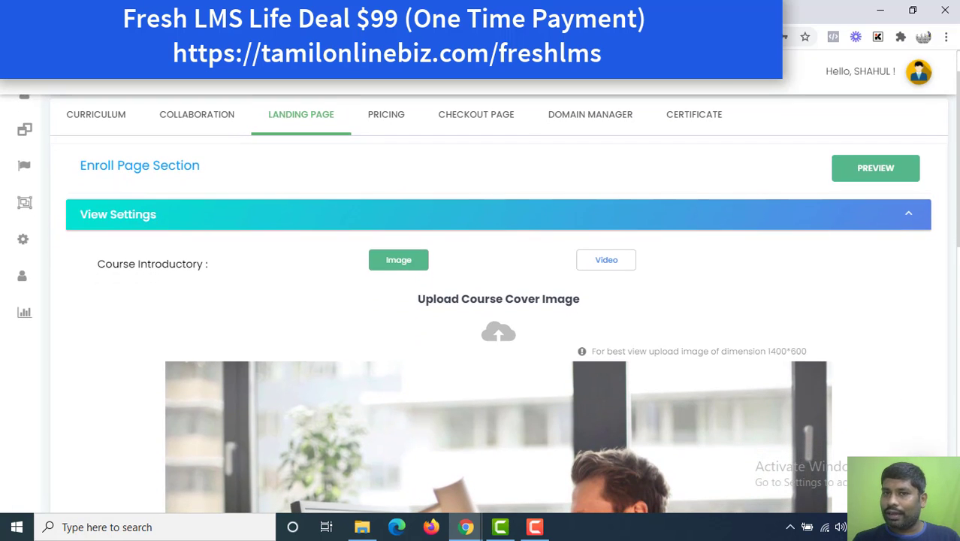
pyautogui.scroll(-2, 480, 300)
pyautogui.scroll(3, 481, 300)
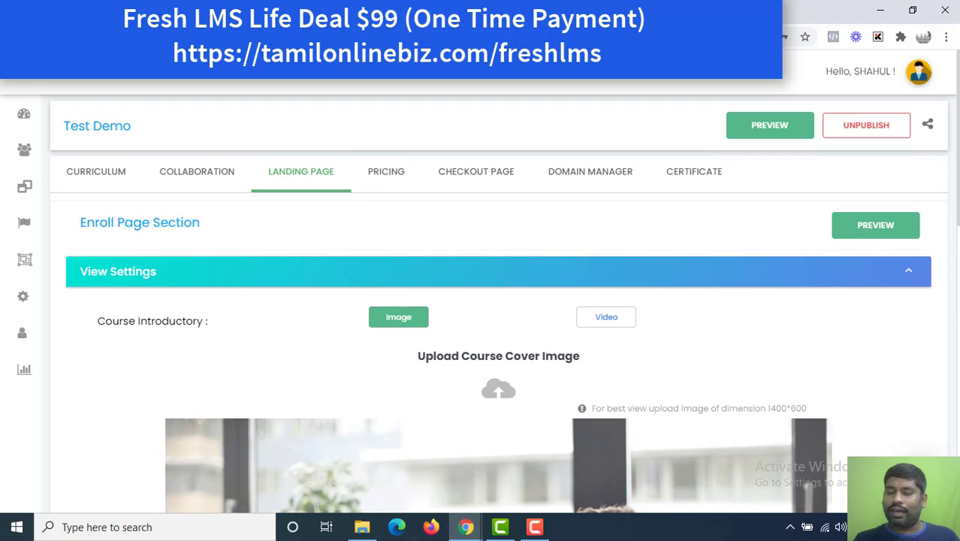
pyautogui.click(398, 178)
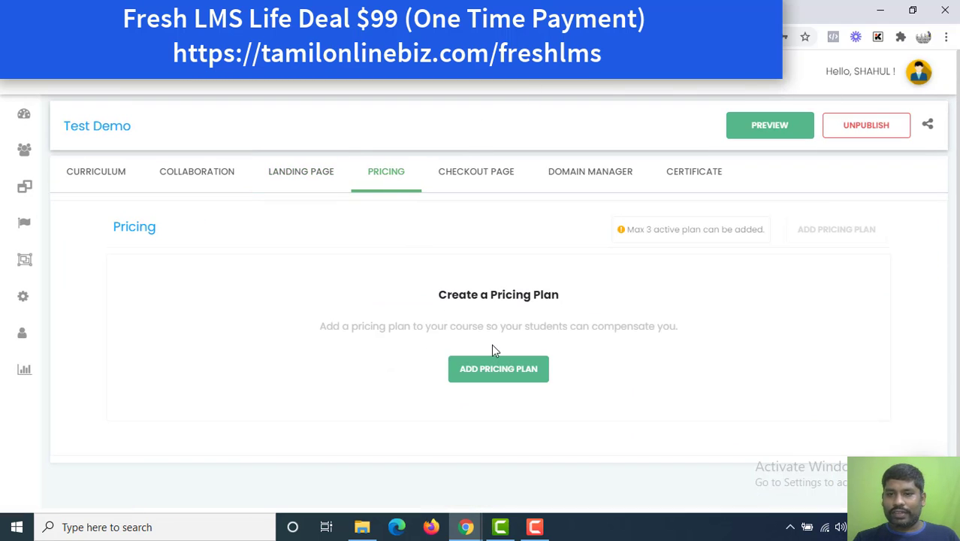
pyautogui.click(497, 367)
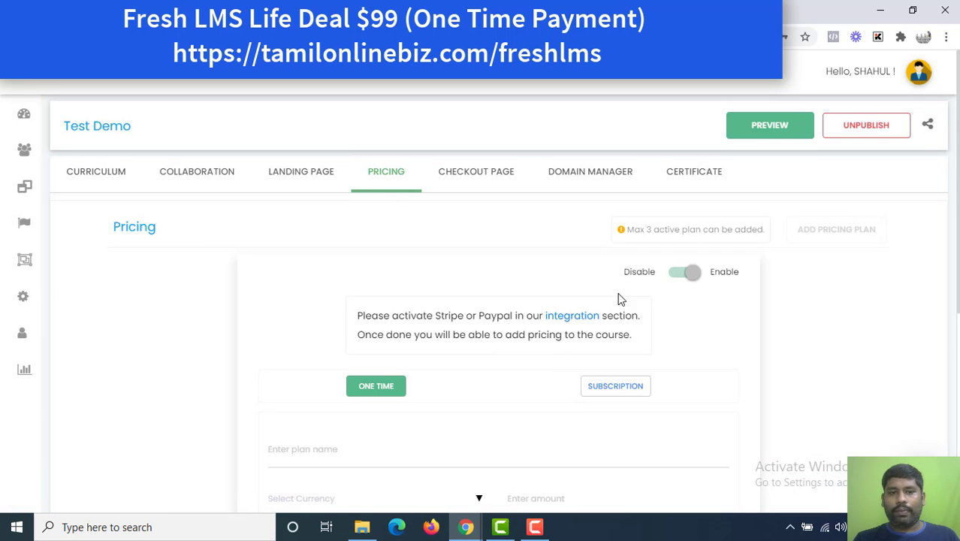
pyautogui.scroll(-3, 496, 300)
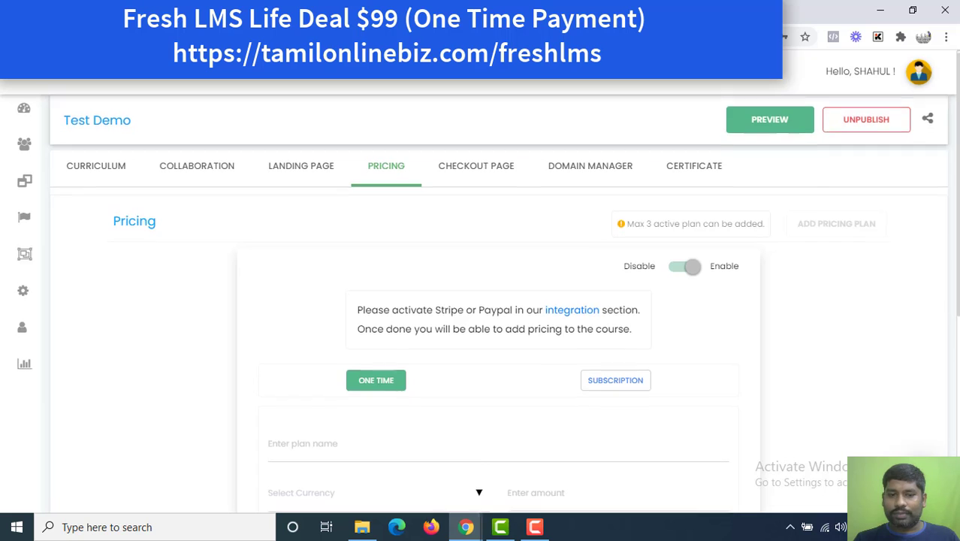
pyautogui.scroll(3, 956, 213)
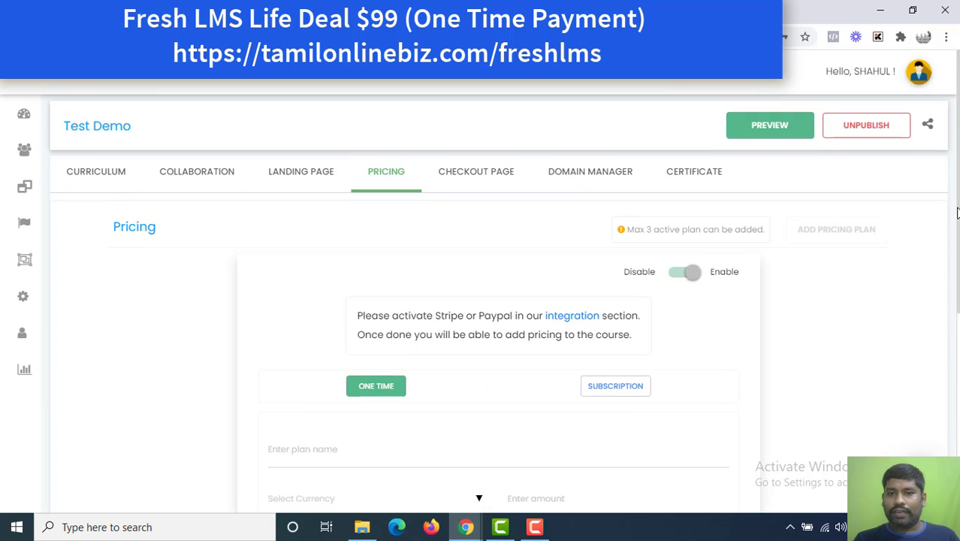
# Visit Checkout Page, then in Domain Manager select the CNAME value sales.freshlms.com.
pyautogui.click(499, 180)
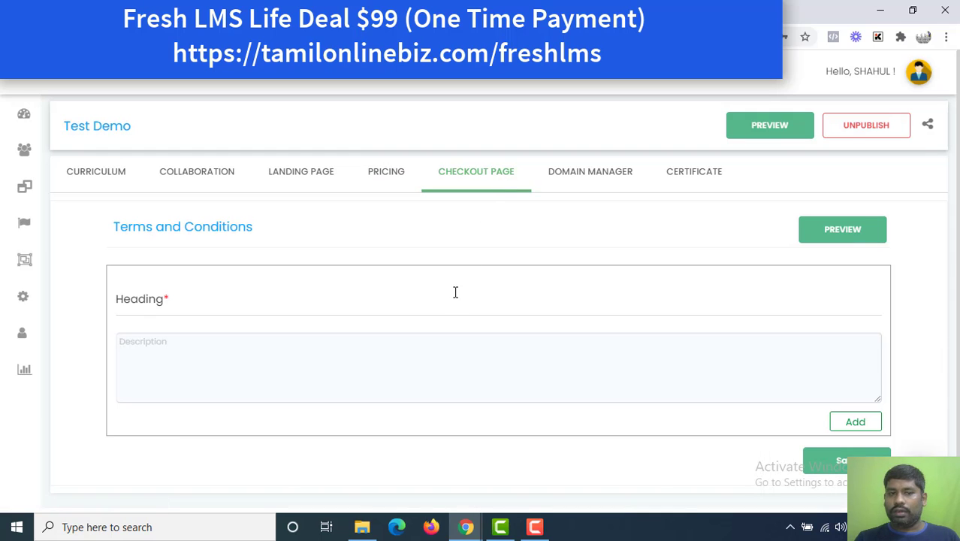
pyautogui.click(456, 303)
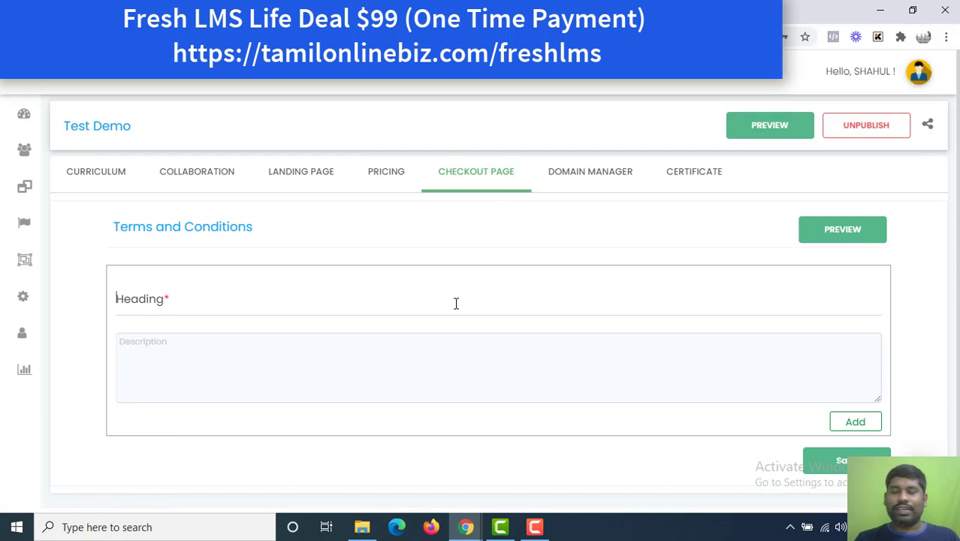
pyautogui.click(579, 180)
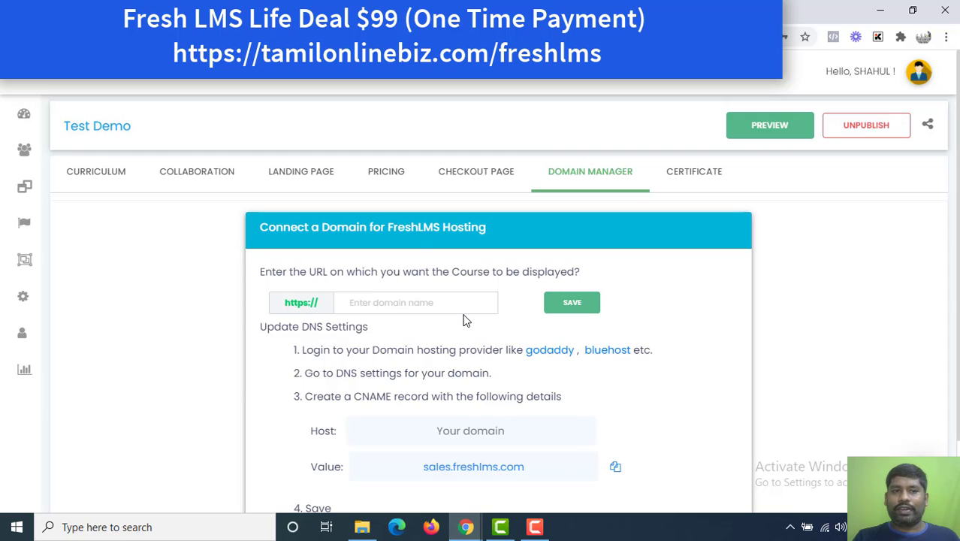
pyautogui.click(358, 302)
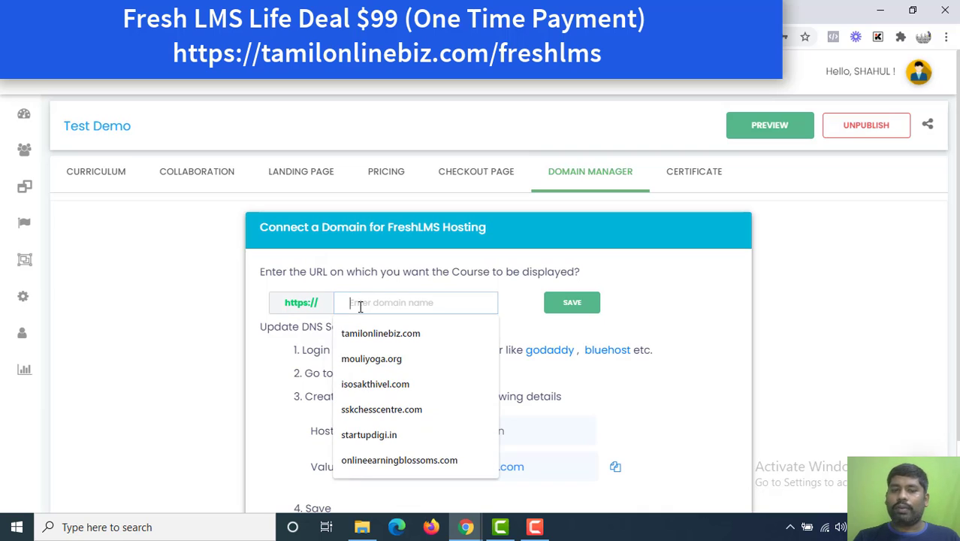
pyautogui.click(683, 270)
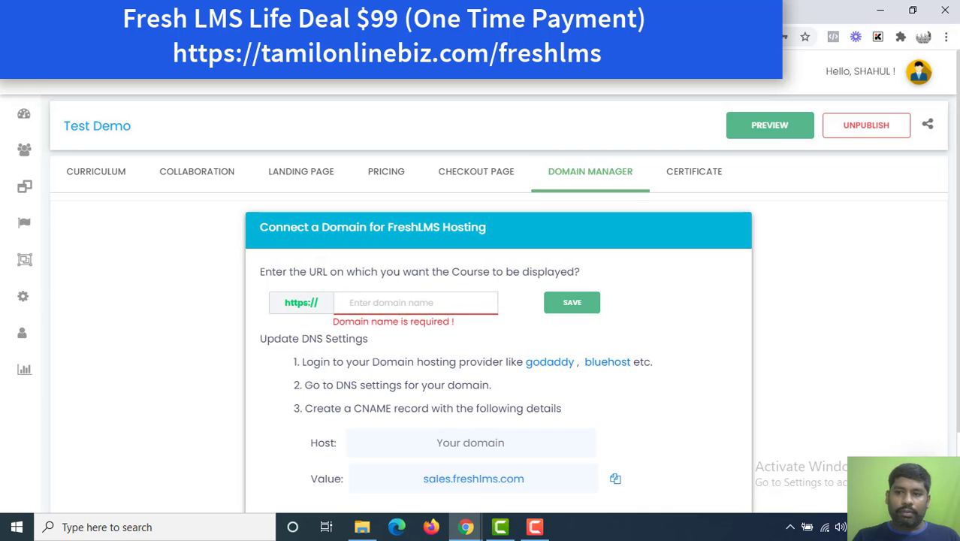
pyautogui.scroll(-1, 487, 282)
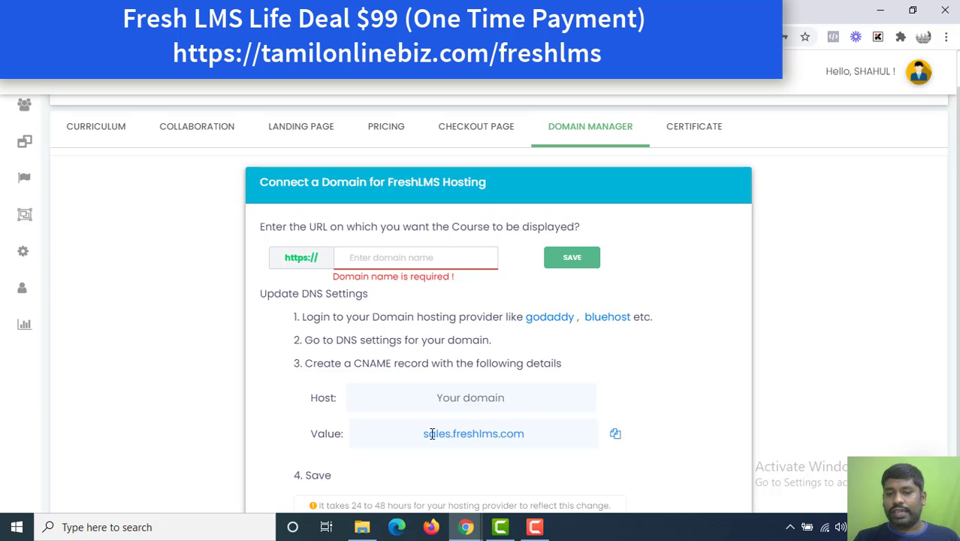
pyautogui.moveTo(426, 434); pyautogui.dragTo(533, 437)
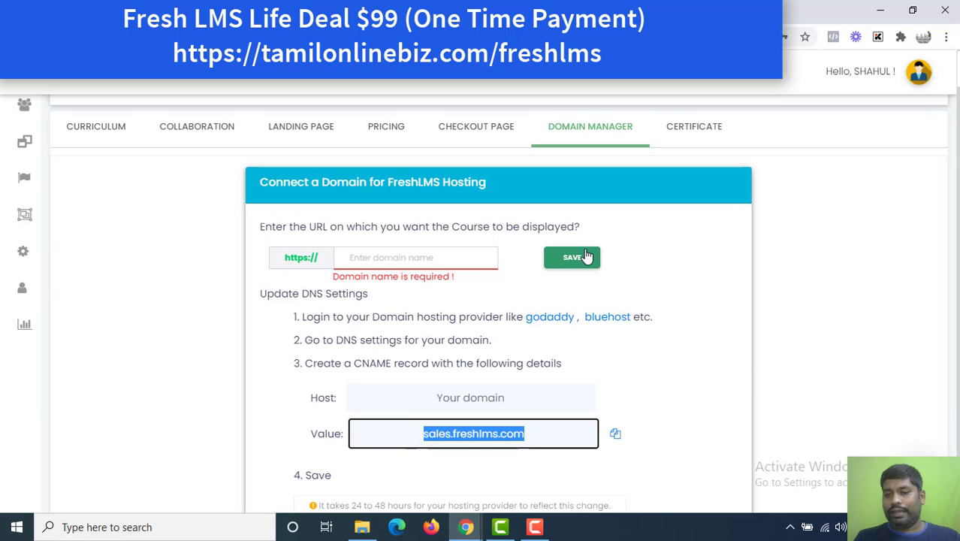
pyautogui.click(734, 159)
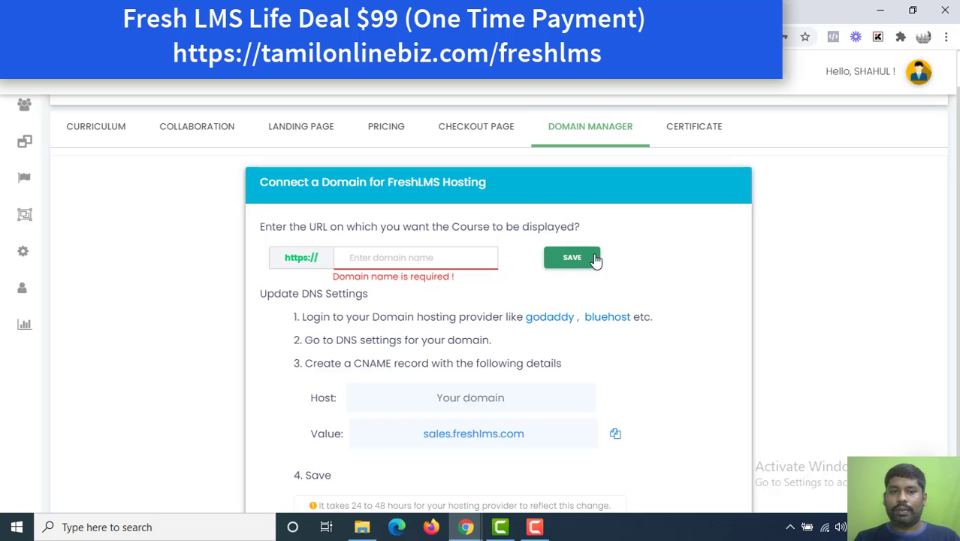
# In the course certificate settings, change the title to 'CERTIFICATE of digital marketing'.
pyautogui.click(672, 145)
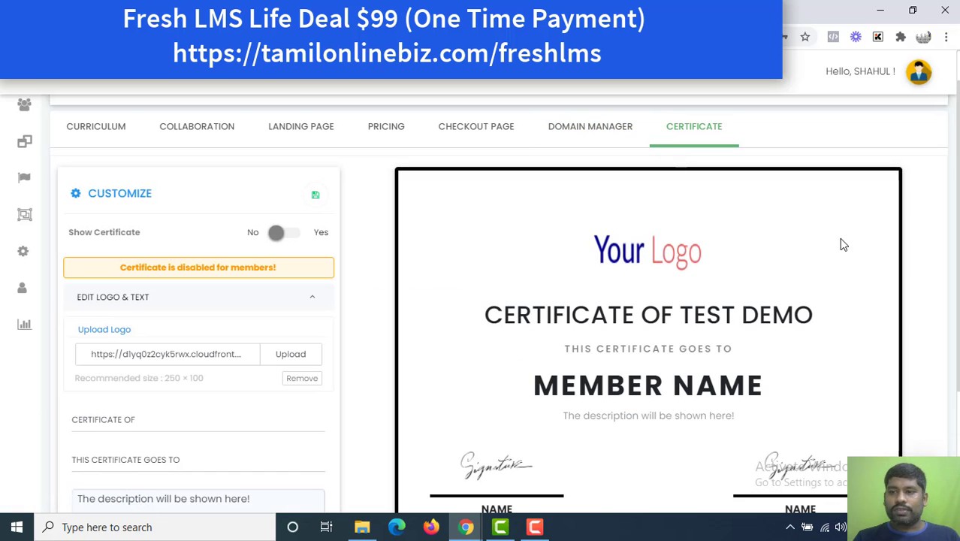
pyautogui.scroll(-1, 500, 300)
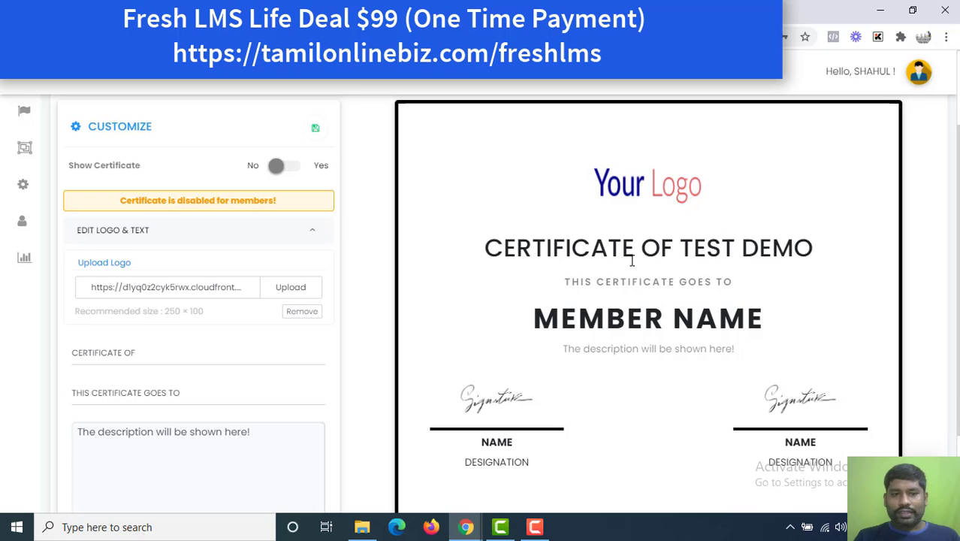
pyautogui.click(182, 361)
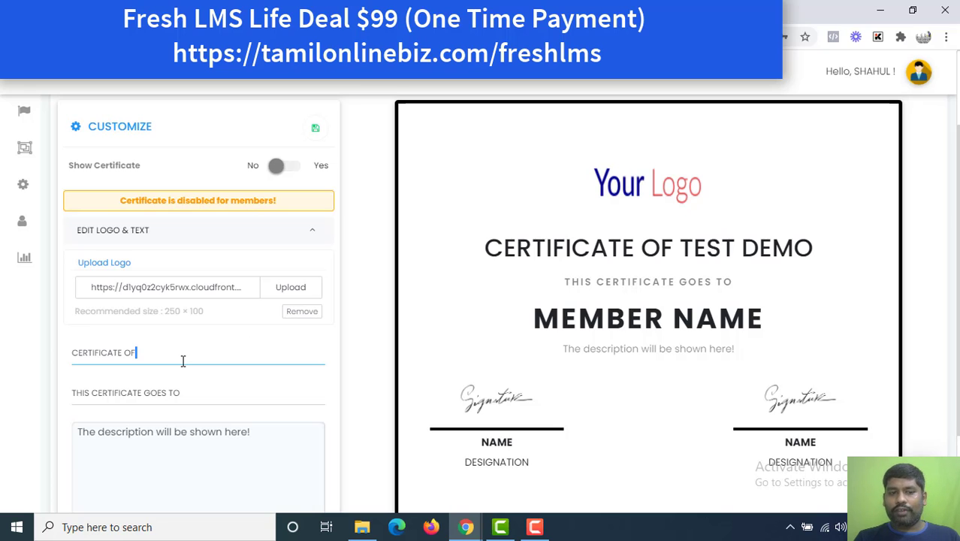
pyautogui.press('BackSpace')
pyautogui.press('BackSpace')
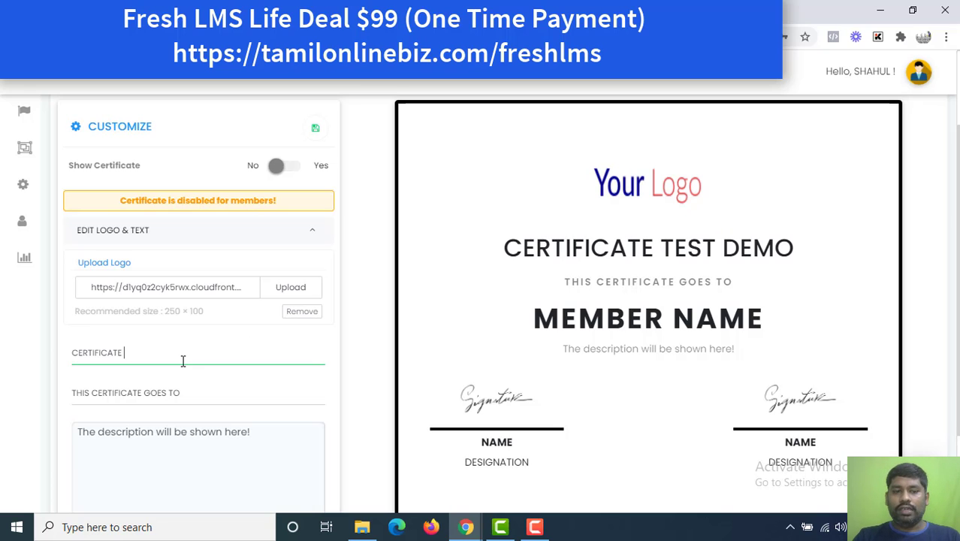
pyautogui.write('of dig')
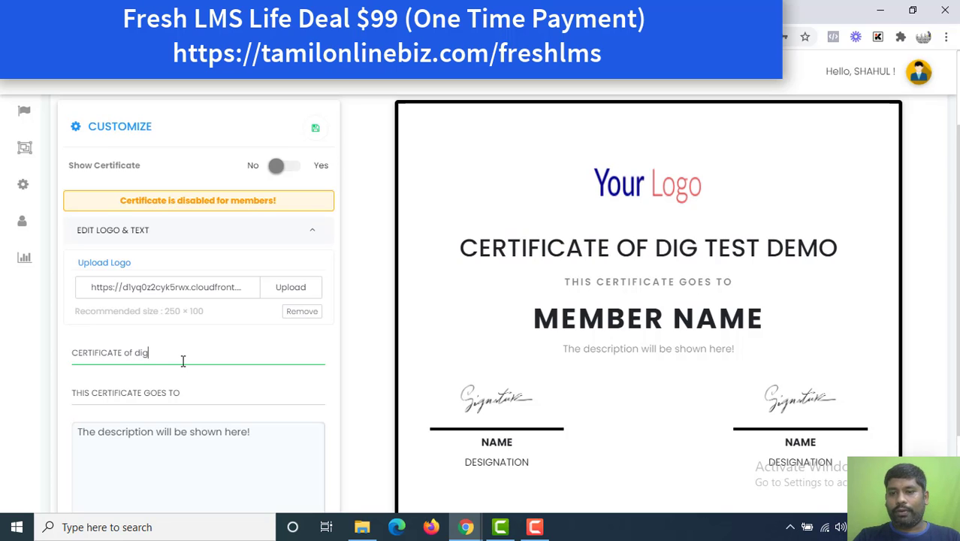
pyautogui.write('ital marke')
pyautogui.press('BackSpace')
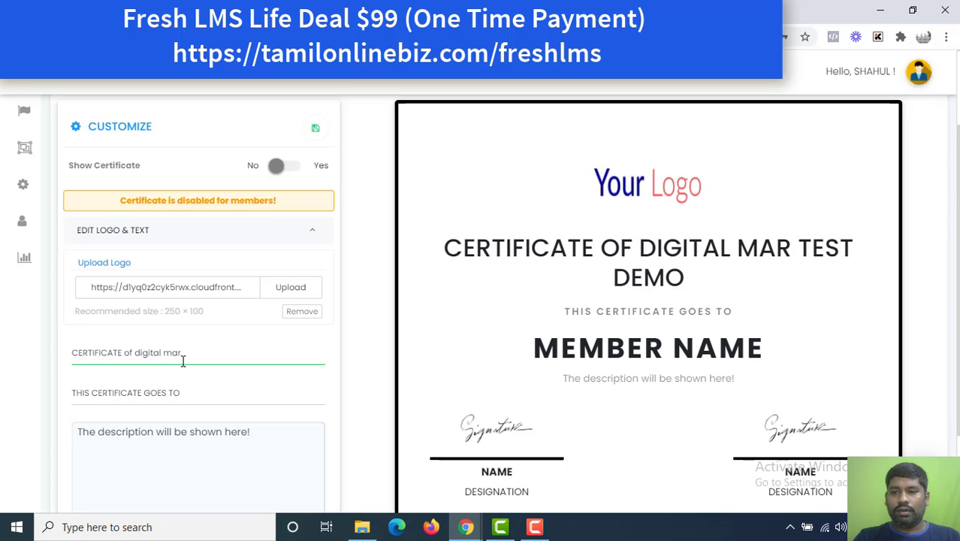
pyautogui.write('keting')
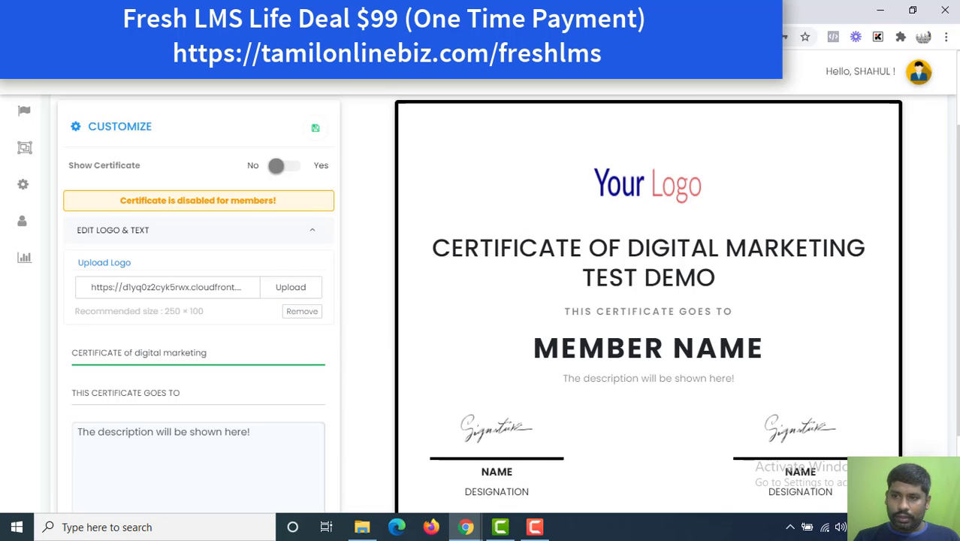
# Expand the Authorities Details to show the two enabled signatories.
pyautogui.scroll(-2, 957, 224)
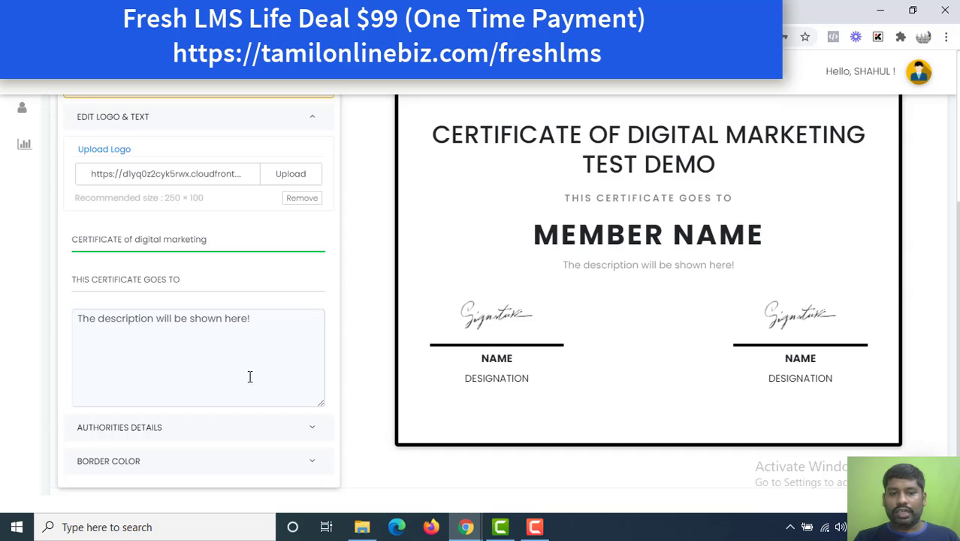
pyautogui.click(233, 425)
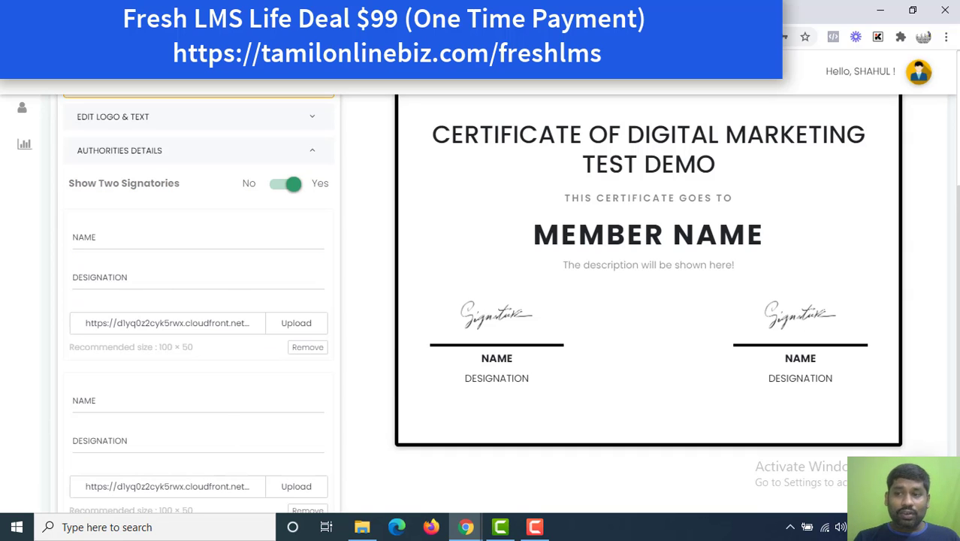
pyautogui.scroll(3, 957, 154)
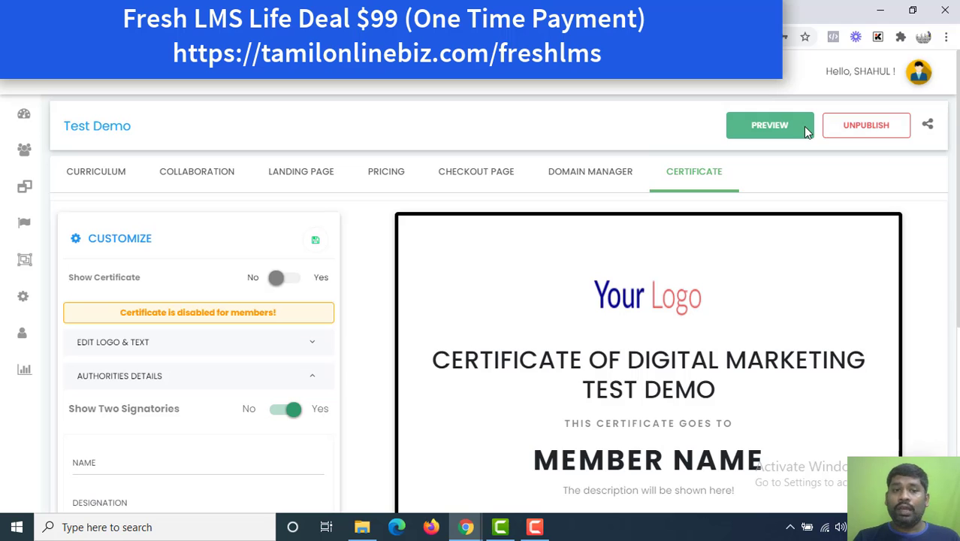
# Go from the Dashboard through Quiz / Assessments to the Catalogue page.
pyautogui.click(25, 116)
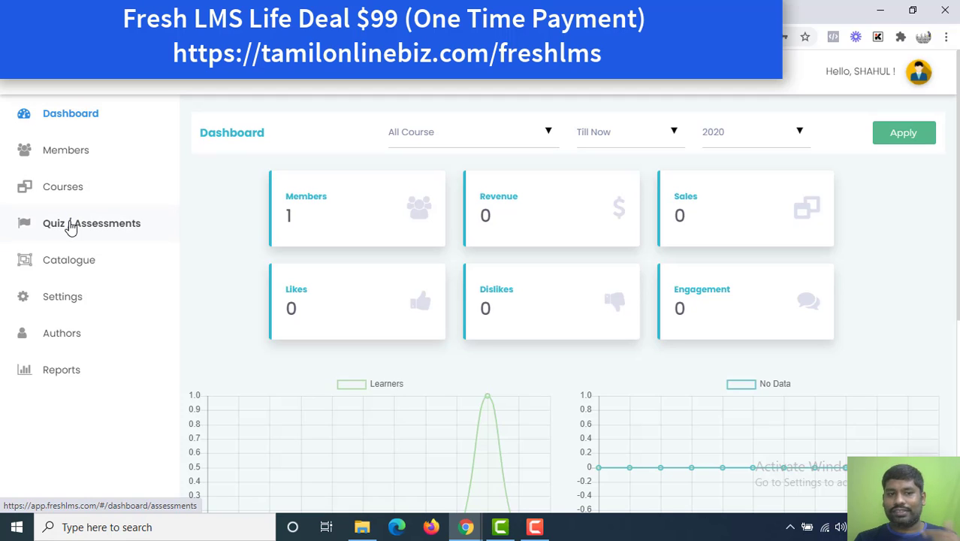
pyautogui.click(70, 225)
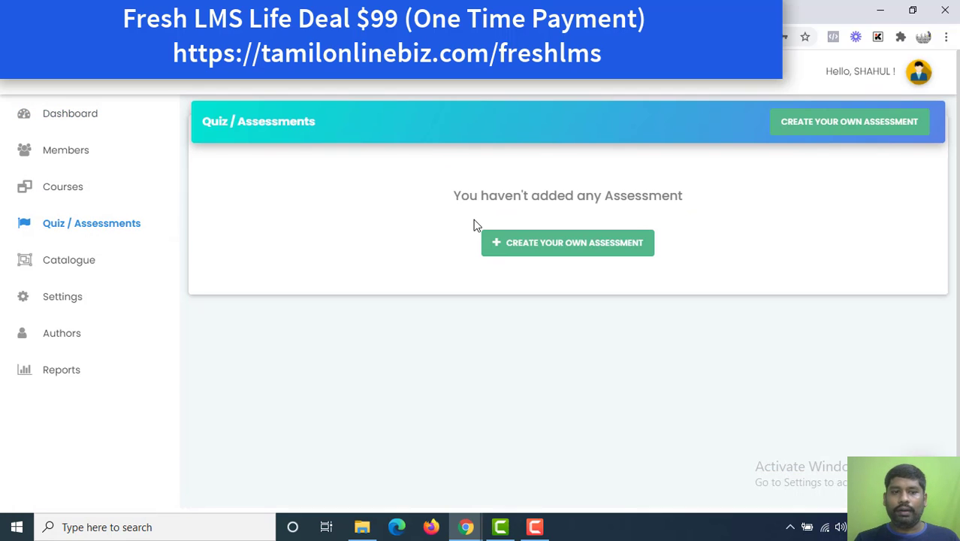
pyautogui.click(59, 267)
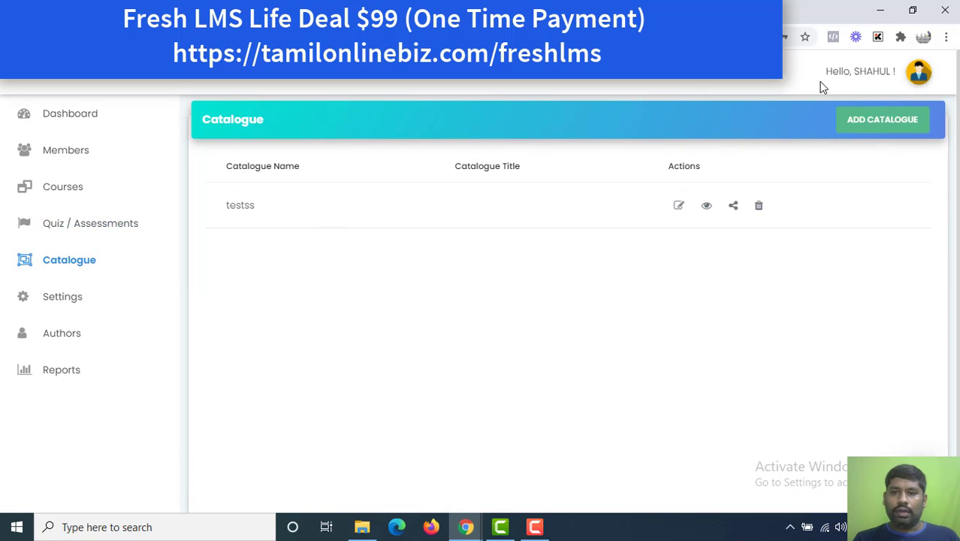
# Preview the testss catalogue as visitors see it, then return to the admin tab.
pyautogui.click(705, 208)
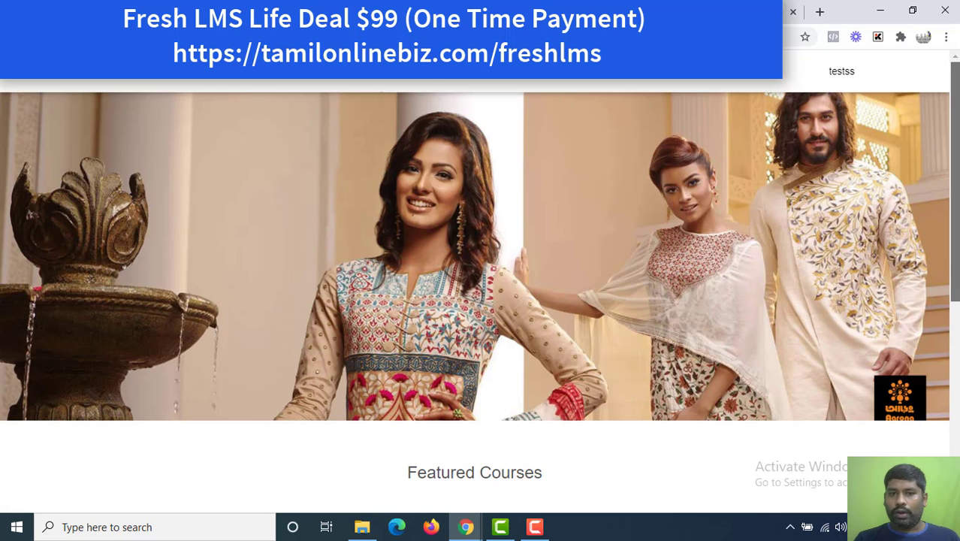
pyautogui.scroll(-4, 481, 301)
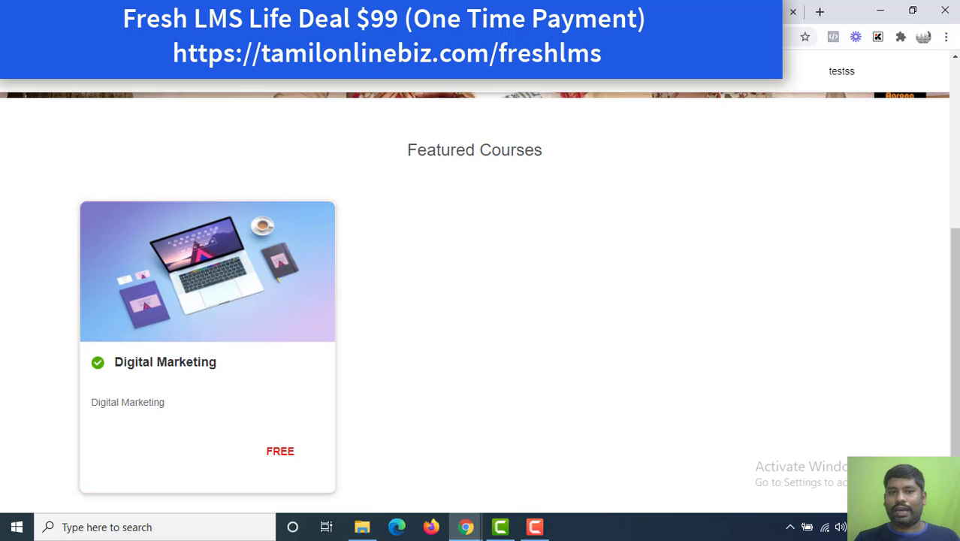
pyautogui.click(300, 12)
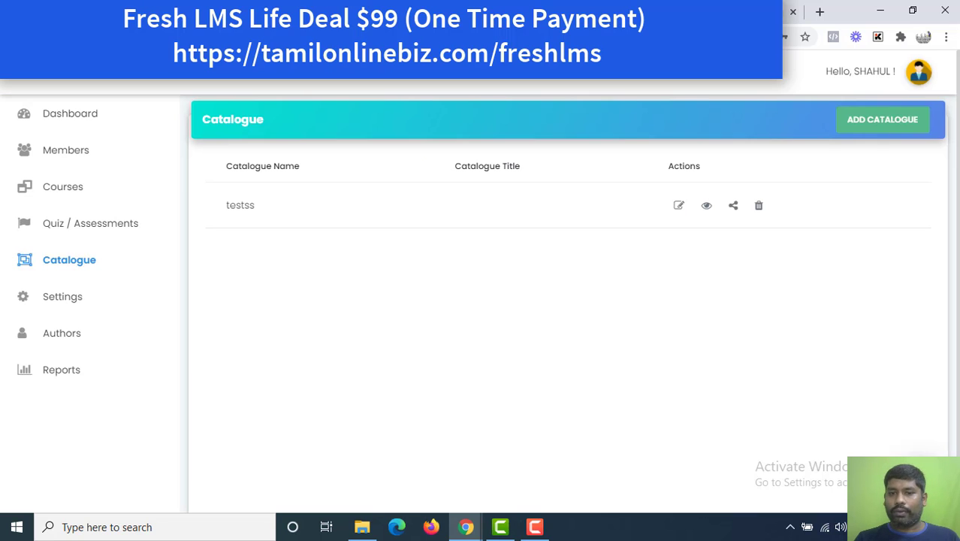
# In Settings, check Custom Branding, then expand Manage Custom Domain under Domain Manager.
pyautogui.click(63, 297)
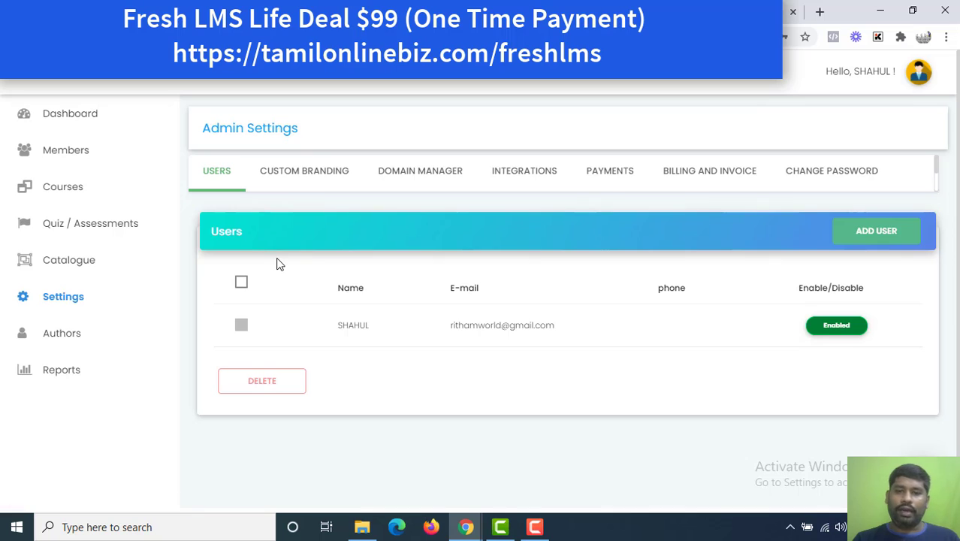
pyautogui.click(313, 176)
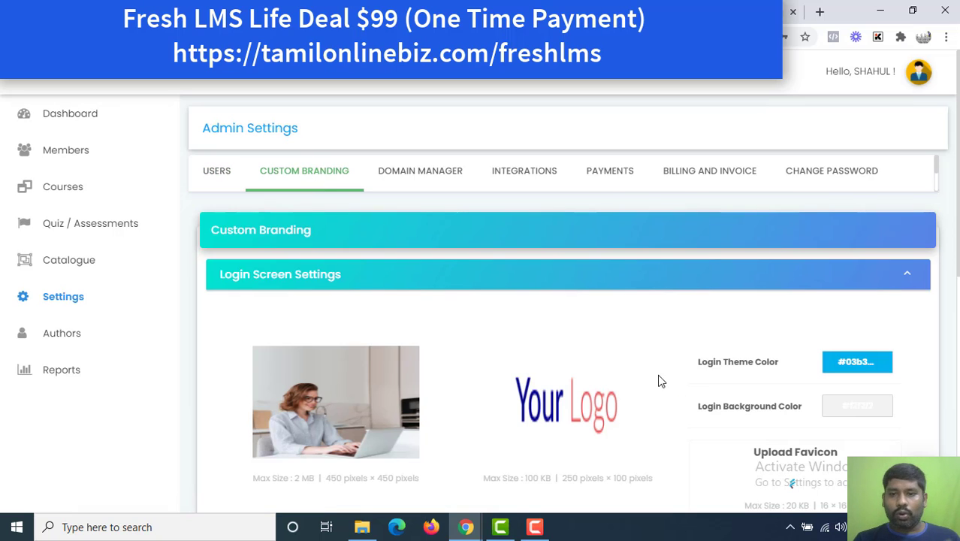
pyautogui.click(456, 183)
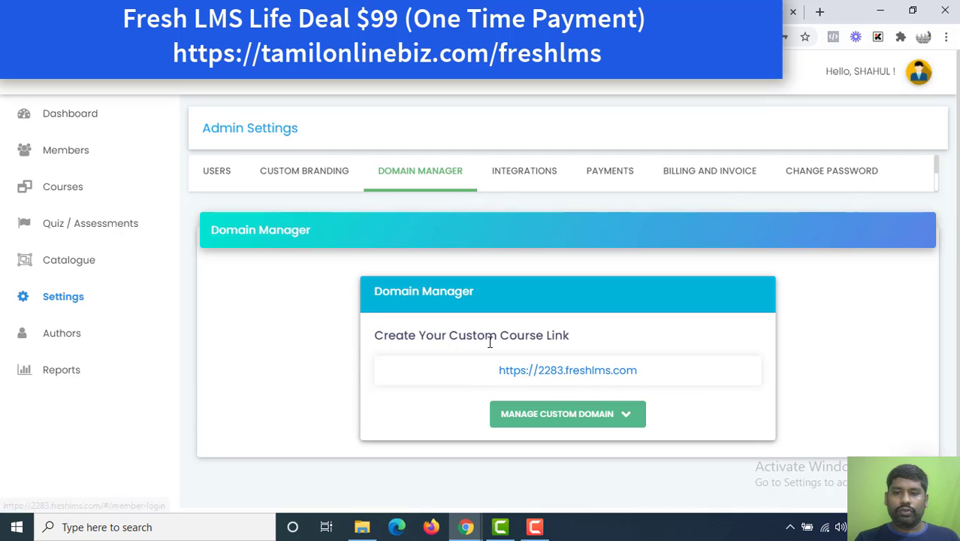
pyautogui.click(546, 423)
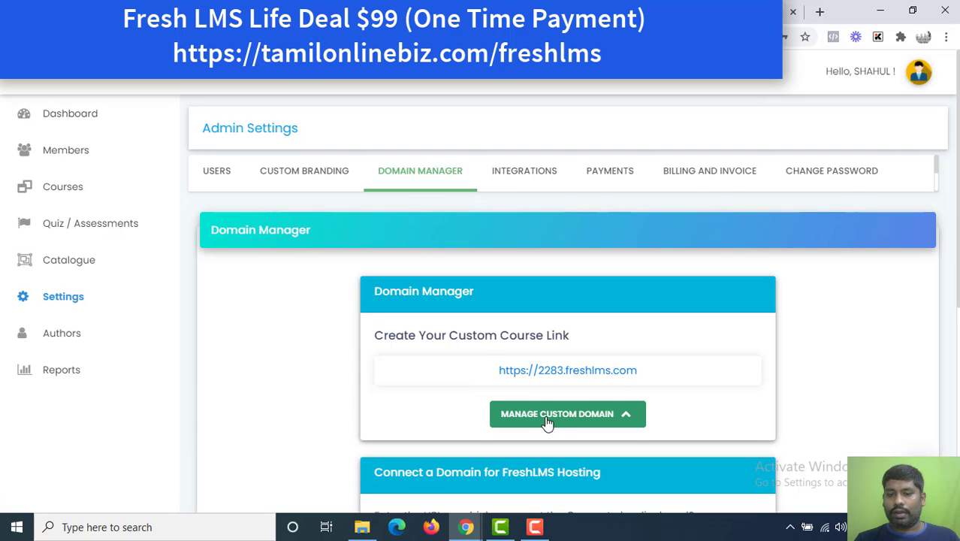
pyautogui.scroll(-2, 535, 350)
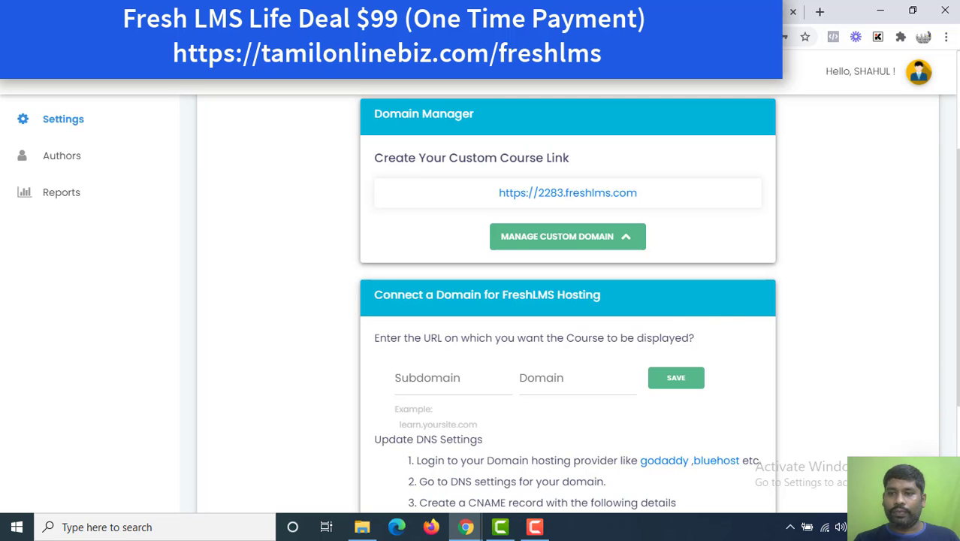
pyautogui.scroll(2, 940, 114)
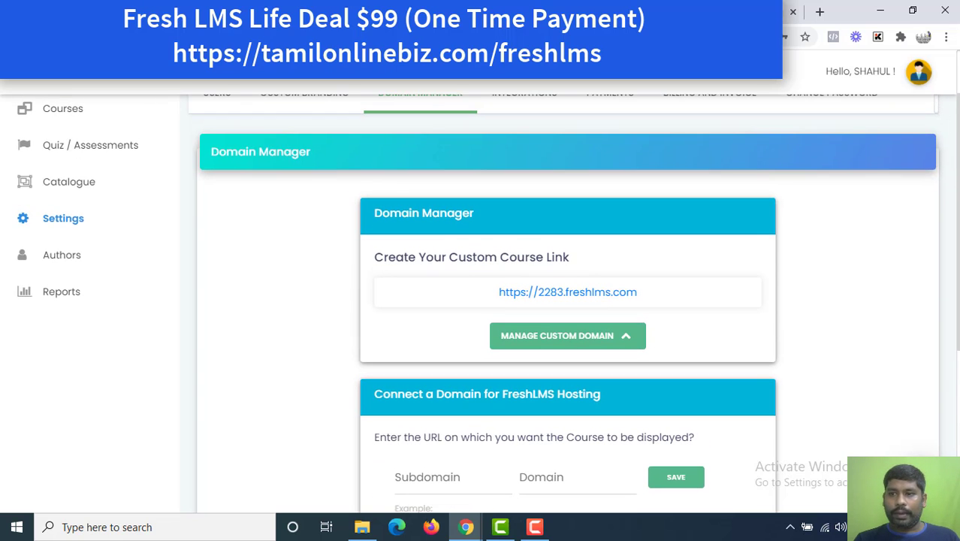
pyautogui.scroll(1, 801, 90)
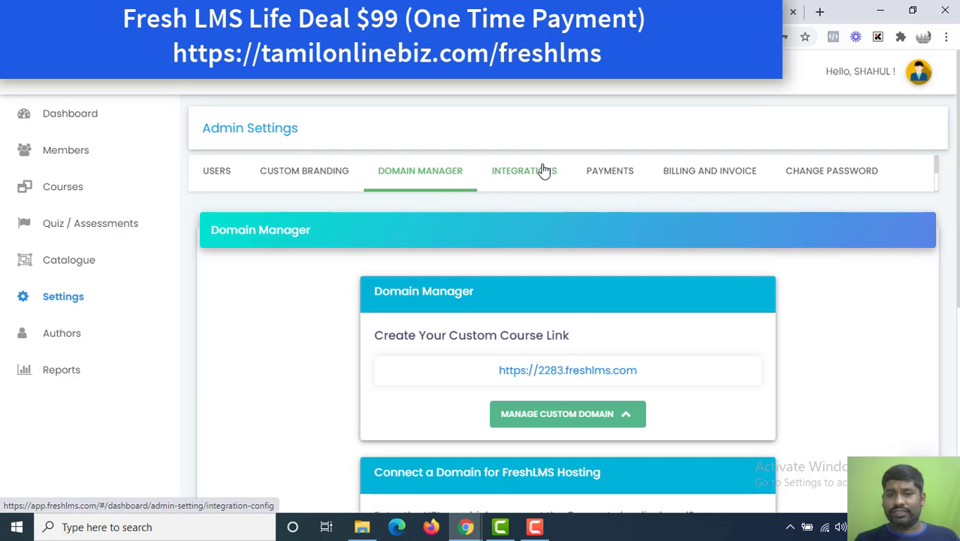
# Scroll through the available integrations in Admin Settings.
pyautogui.click(544, 171)
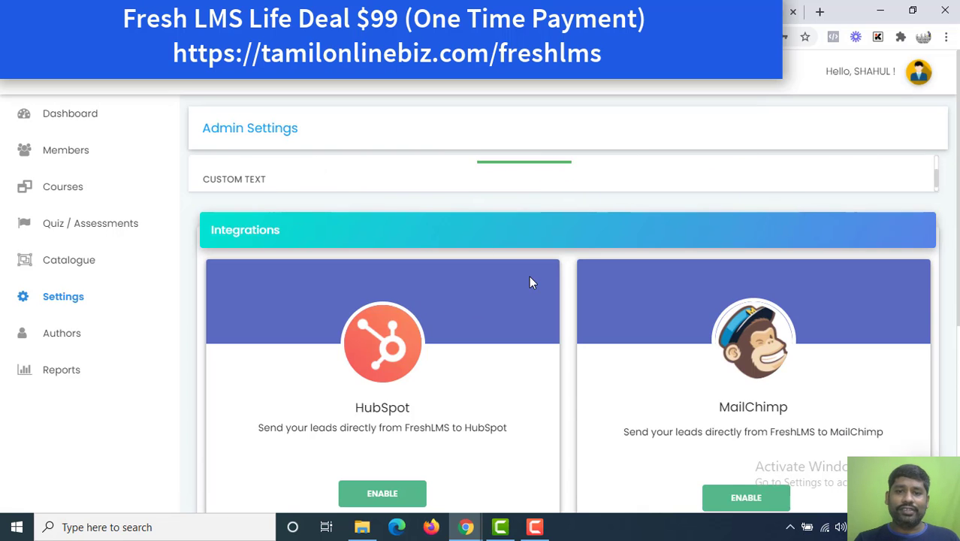
pyautogui.scroll(-1, 529, 282)
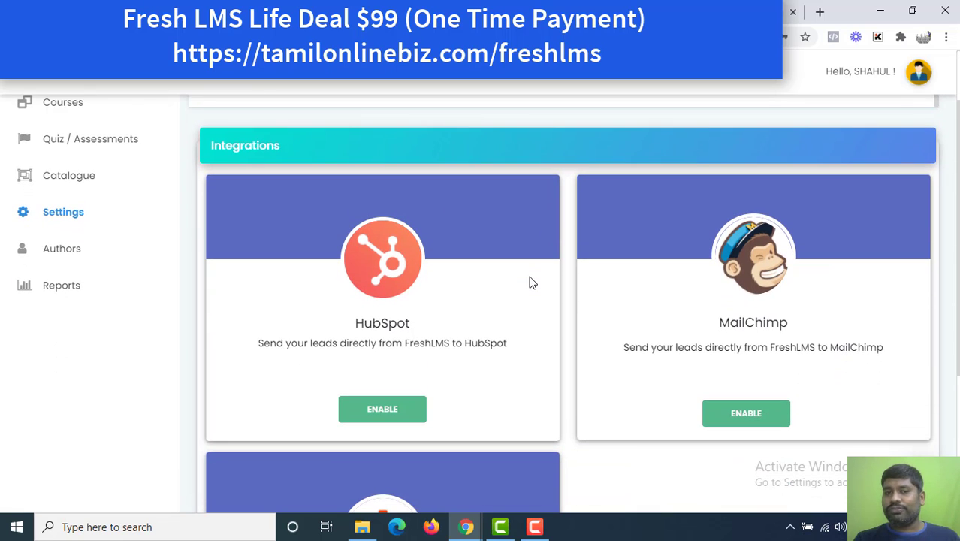
pyautogui.scroll(-1, 530, 283)
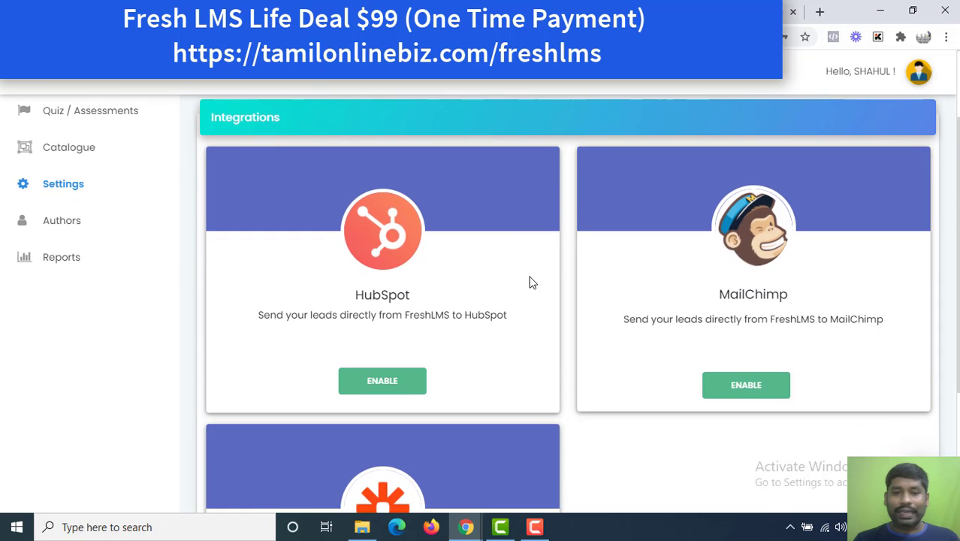
pyautogui.scroll(-2, 530, 282)
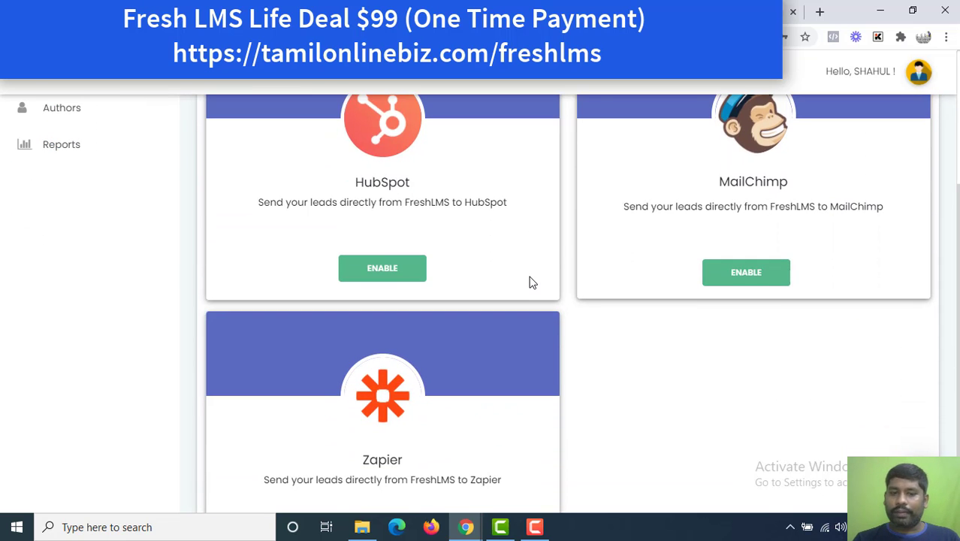
pyautogui.scroll(-2, 532, 283)
pyautogui.scroll(1, 532, 283)
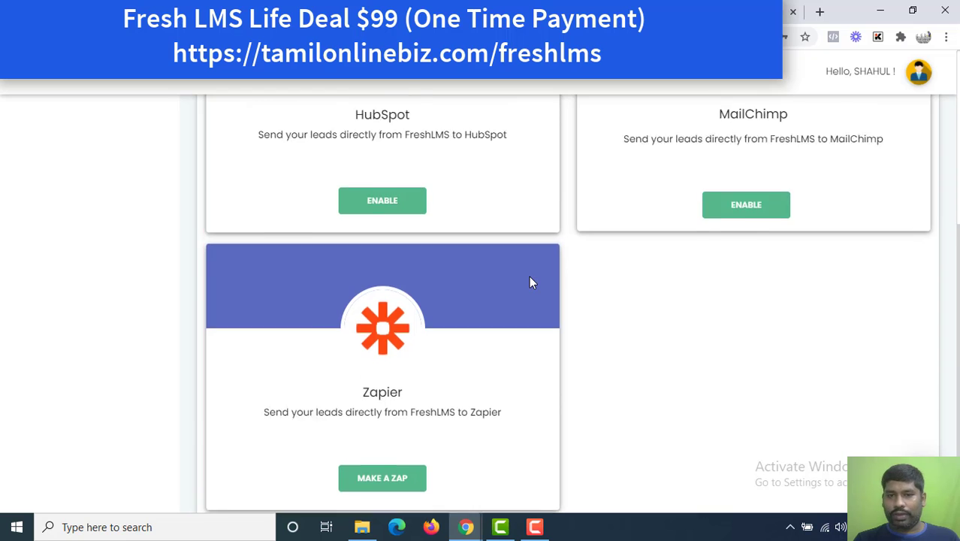
pyautogui.scroll(5, 529, 282)
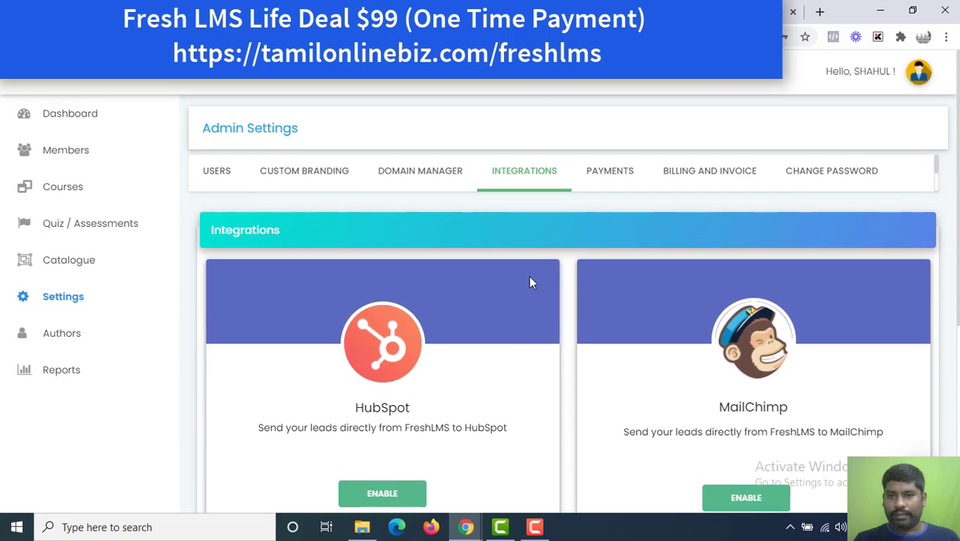
# Review the payment gateway settings.
pyautogui.click(637, 172)
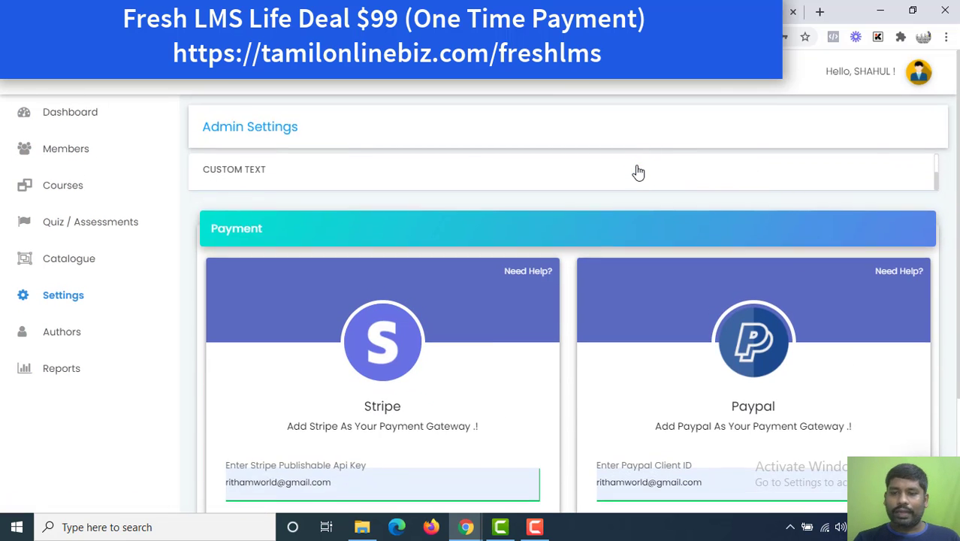
pyautogui.scroll(-2, 637, 172)
pyautogui.scroll(-1, 638, 172)
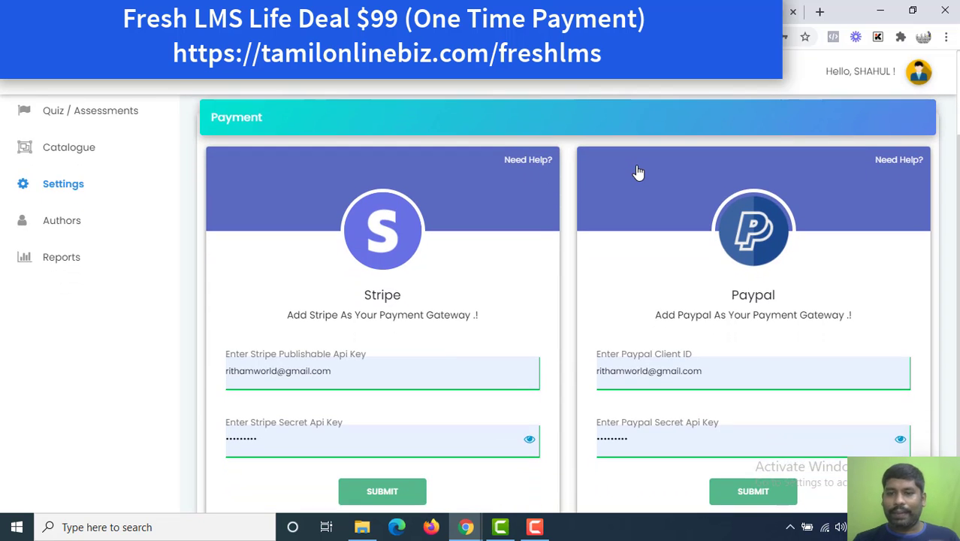
pyautogui.scroll(3, 638, 172)
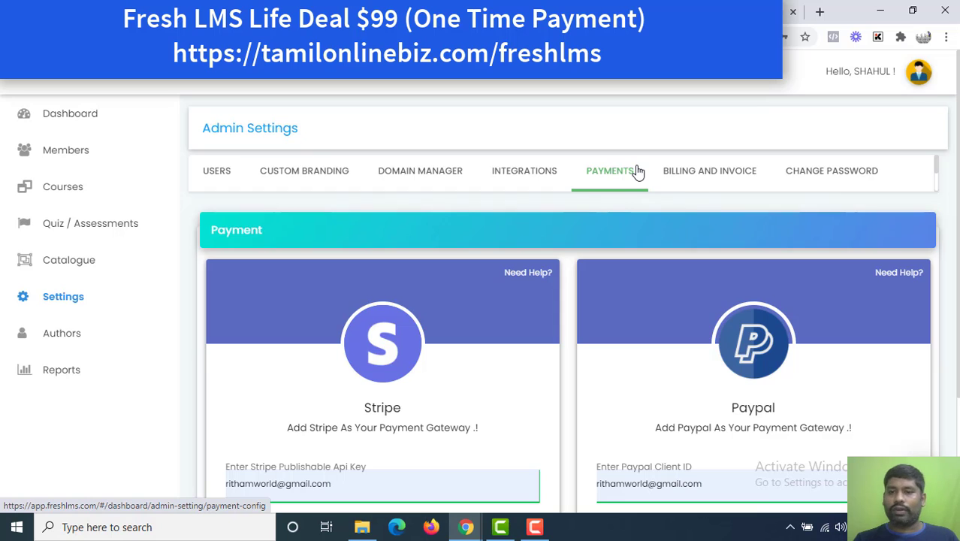
# View the Free Trial plan expiring 14-09-2020 with 5 courses, 1 author, 1 domain.
pyautogui.click(686, 185)
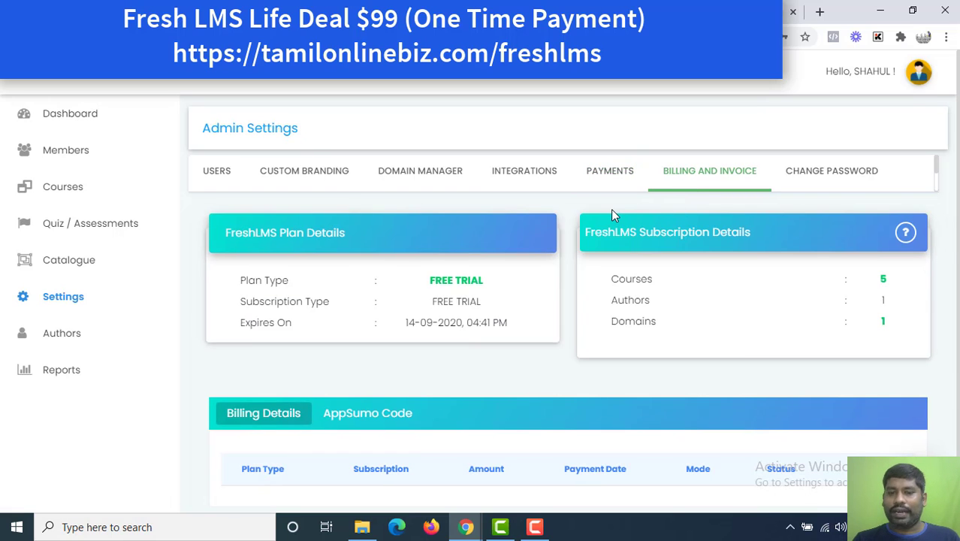
pyautogui.click(791, 183)
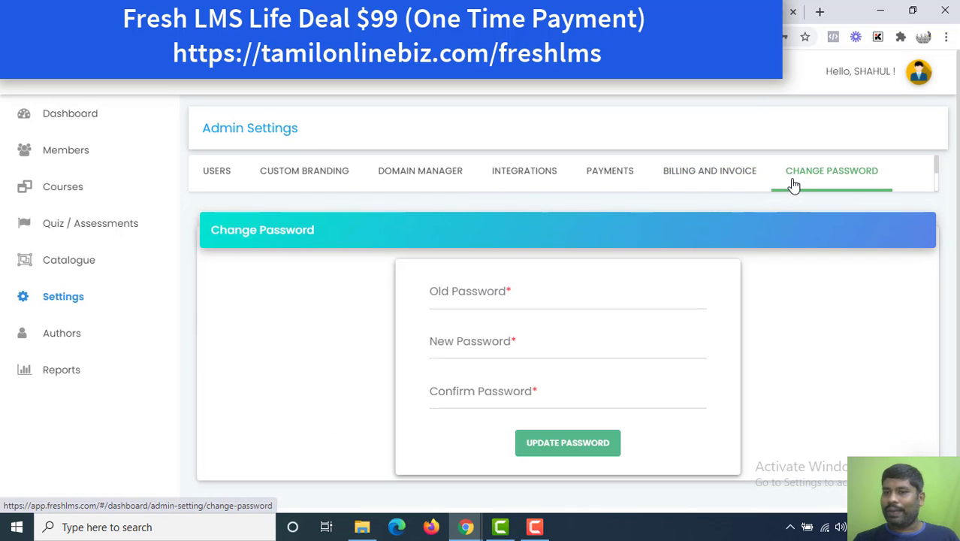
pyautogui.click(712, 184)
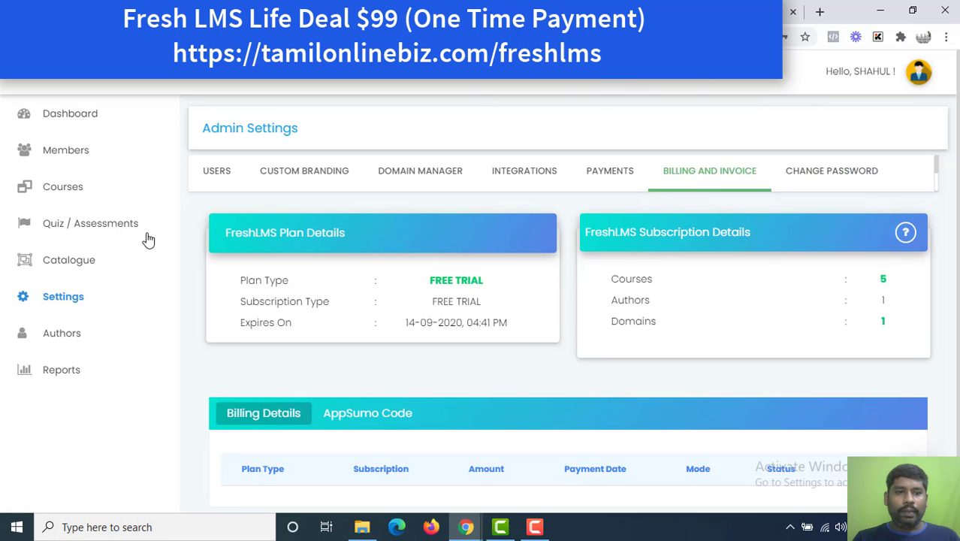
# Check the Authors list, then the Course Performance, Payments and Comments reports, ending on Dashboard.
pyautogui.click(78, 334)
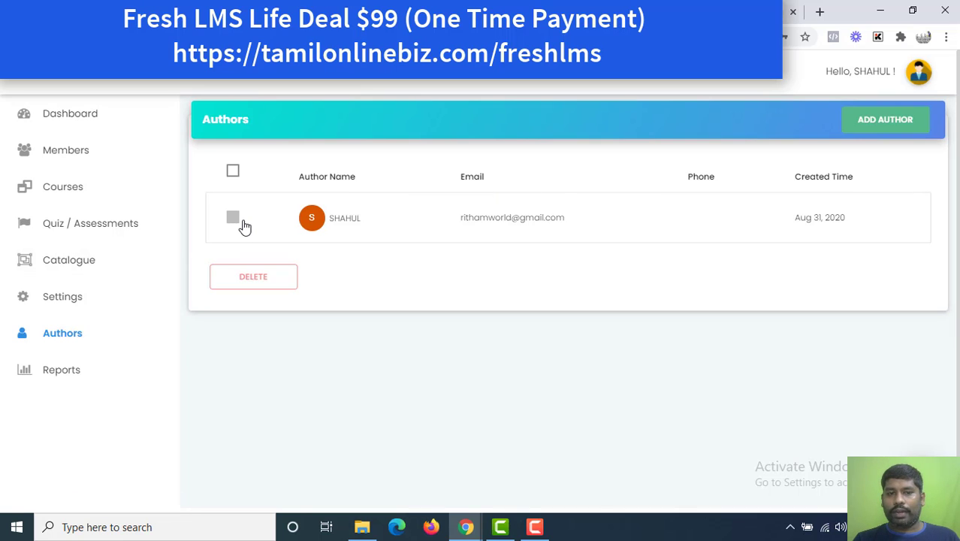
pyautogui.click(81, 376)
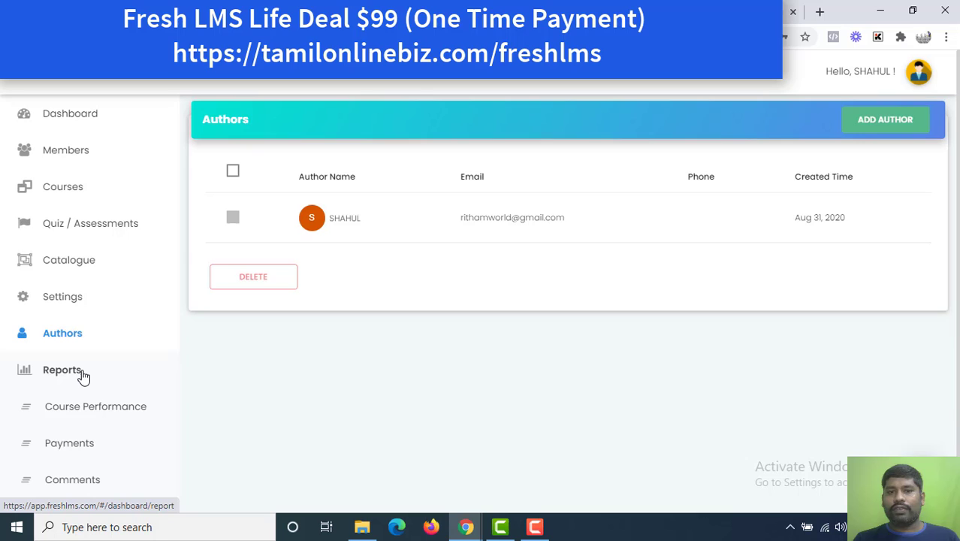
pyautogui.click(95, 423)
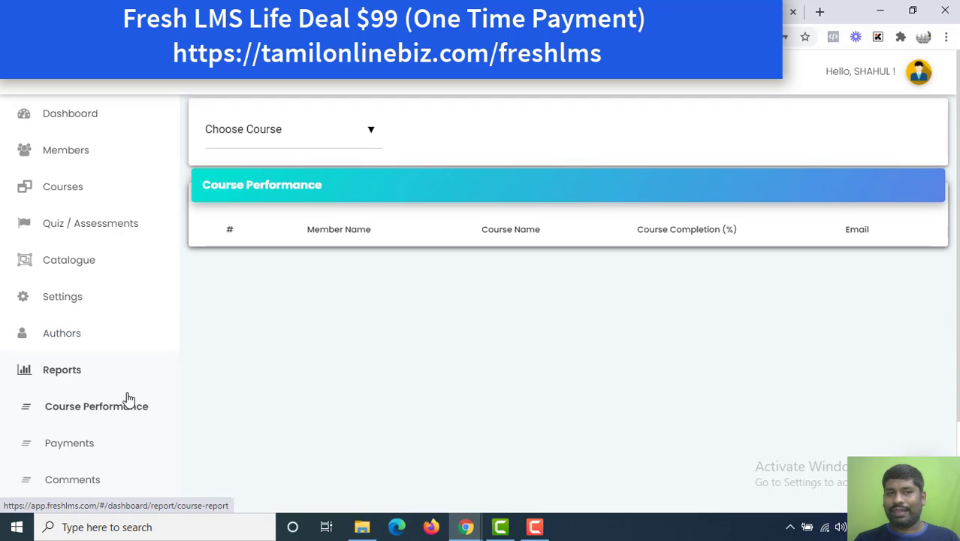
pyautogui.click(101, 448)
pyautogui.click(72, 480)
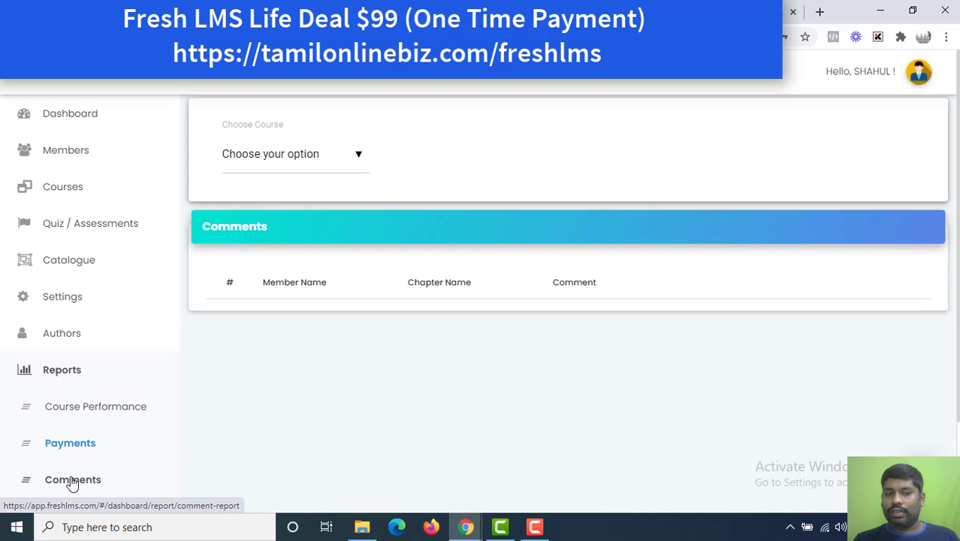
pyautogui.scroll(-3, 73, 483)
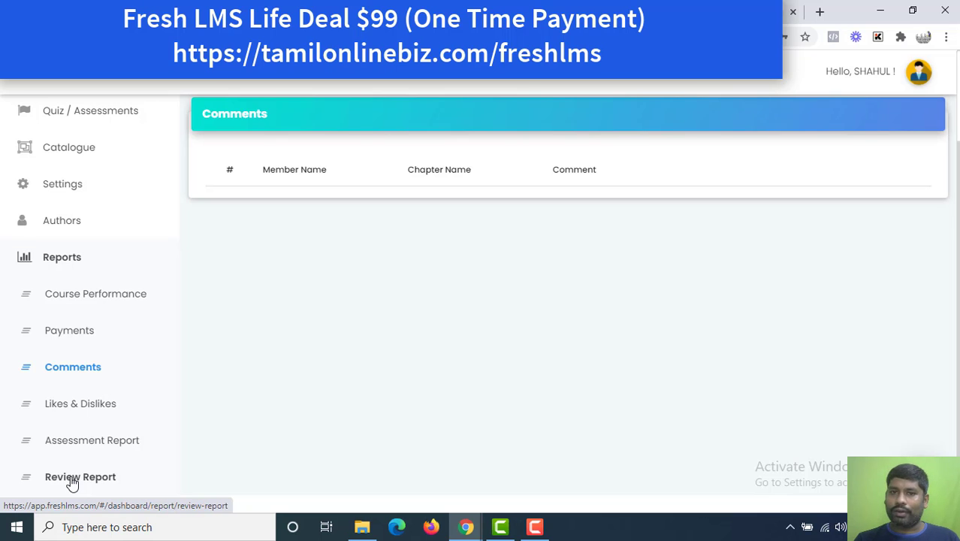
pyautogui.scroll(3, 72, 483)
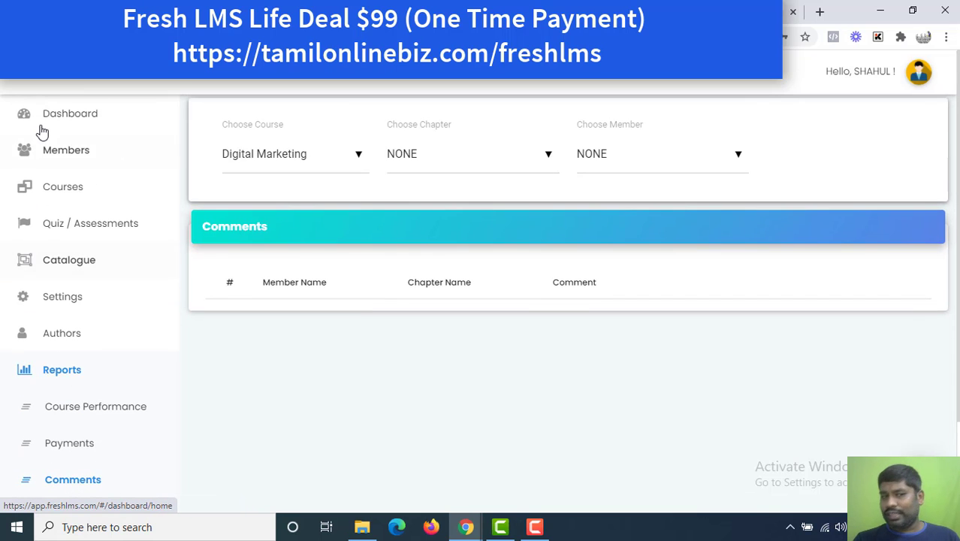
pyautogui.click(42, 121)
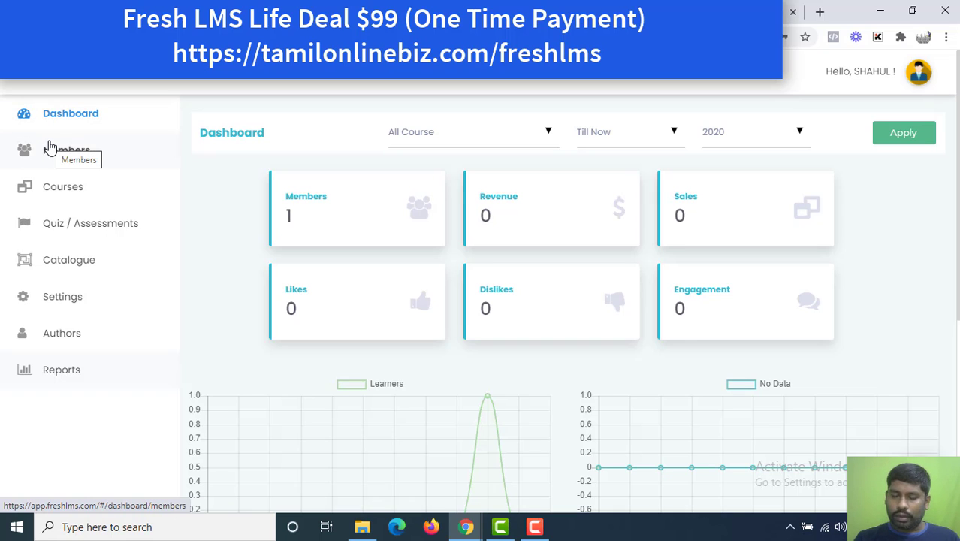
# Look through Members, the dashboard and the payment gateway settings.
pyautogui.click(53, 154)
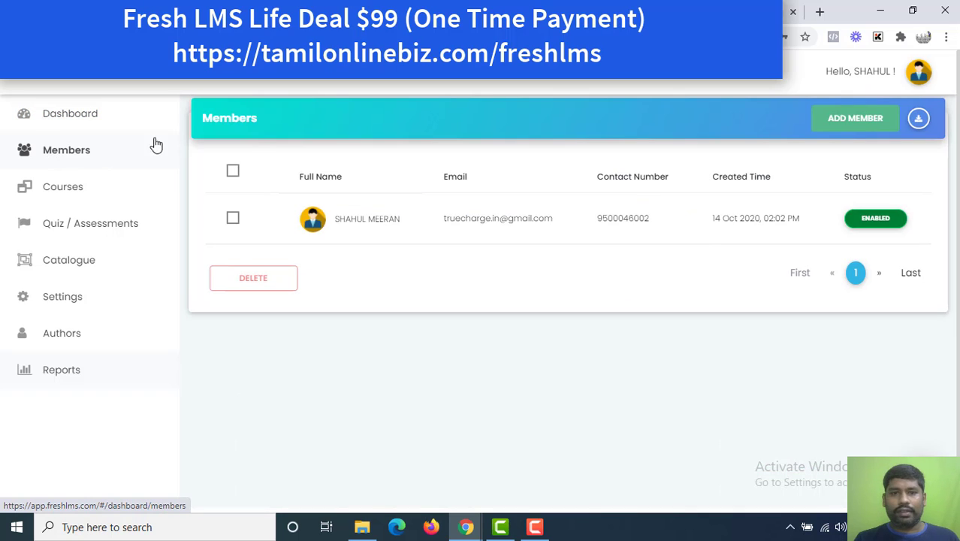
pyautogui.click(96, 122)
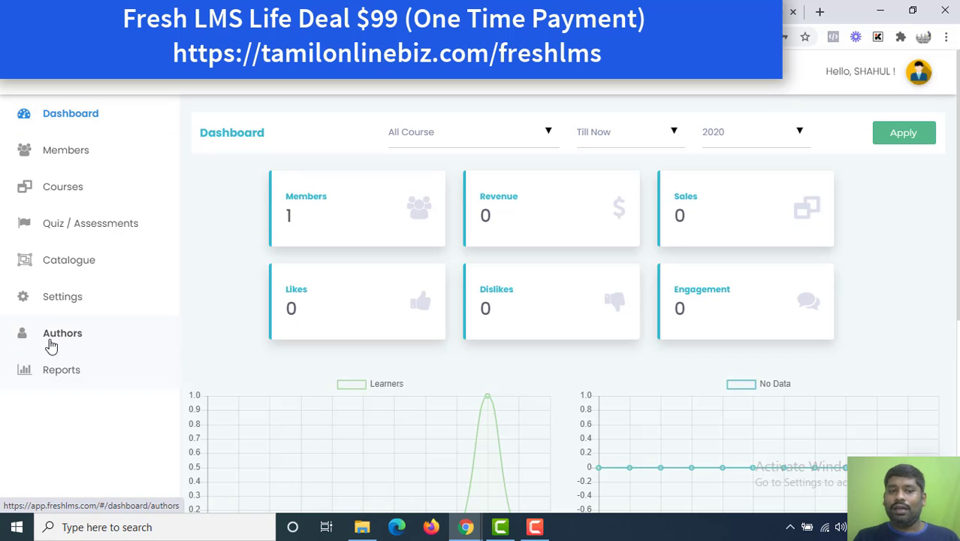
pyautogui.click(64, 299)
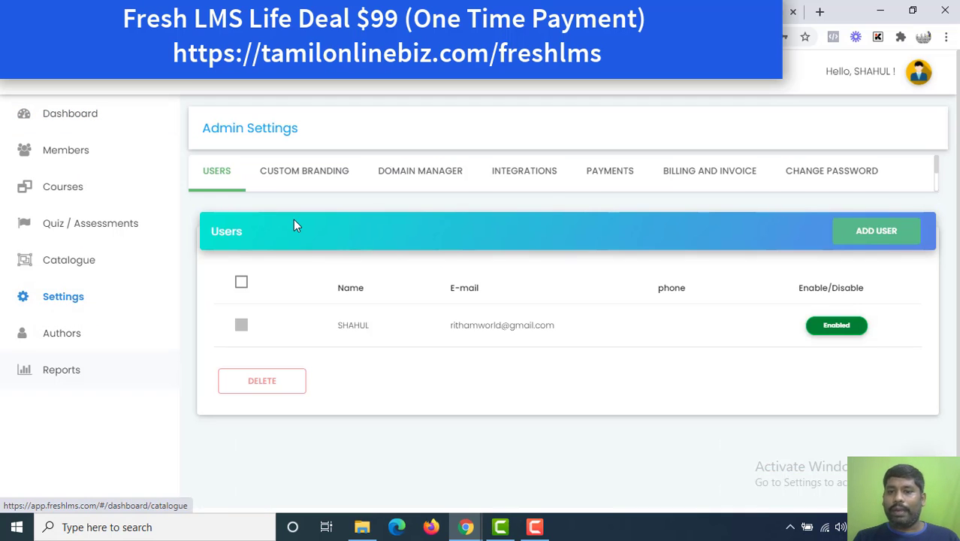
pyautogui.click(601, 175)
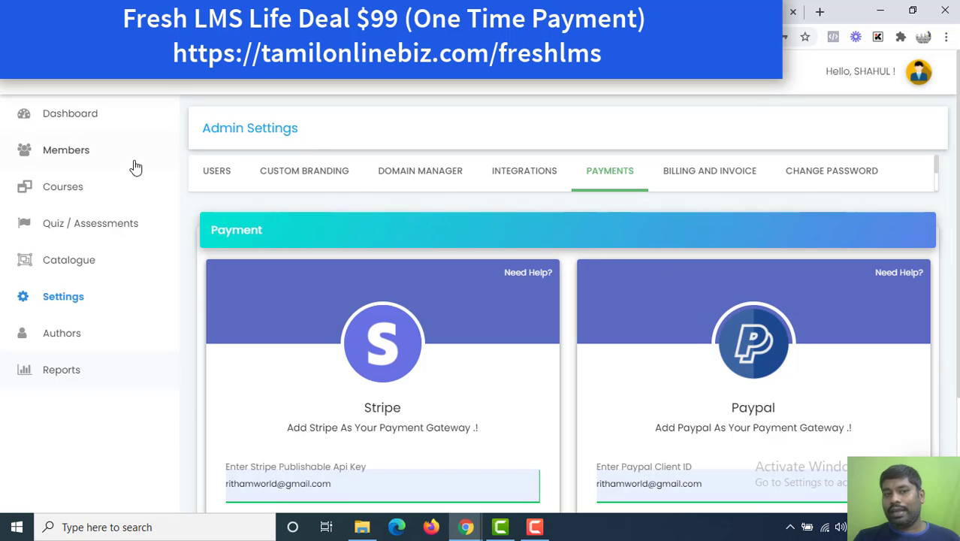
# Leave the Add Member form unsaved and open the existing member's profile from Members.
pyautogui.click(69, 150)
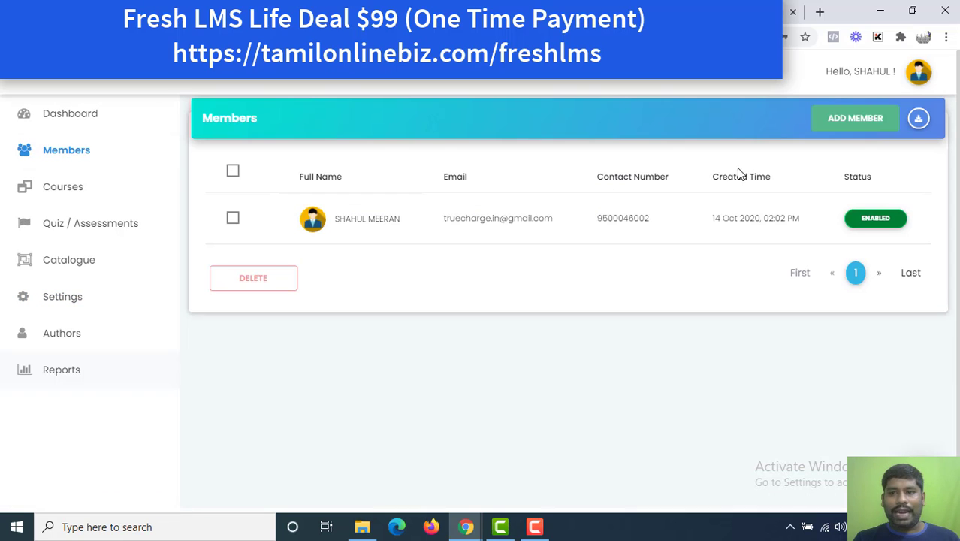
pyautogui.click(820, 120)
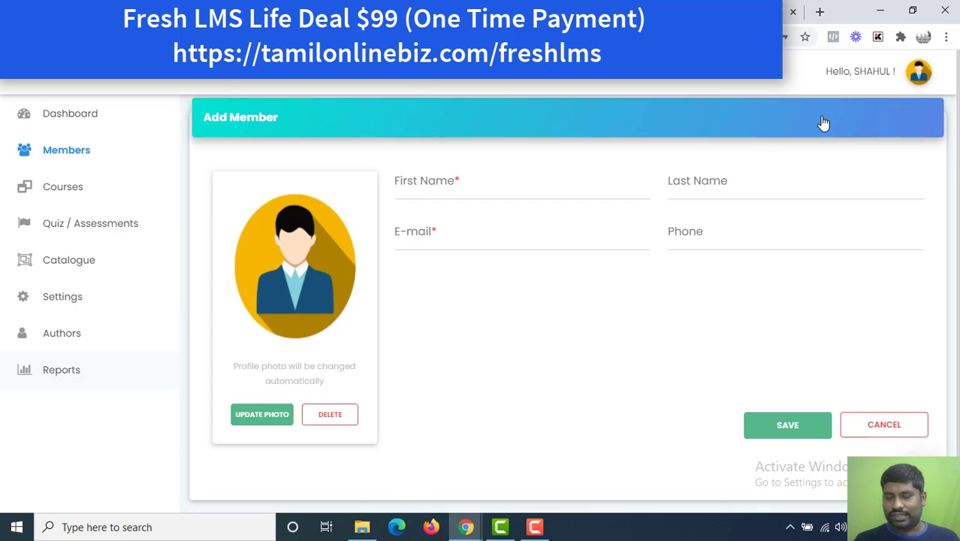
pyautogui.click(85, 113)
pyautogui.click(83, 149)
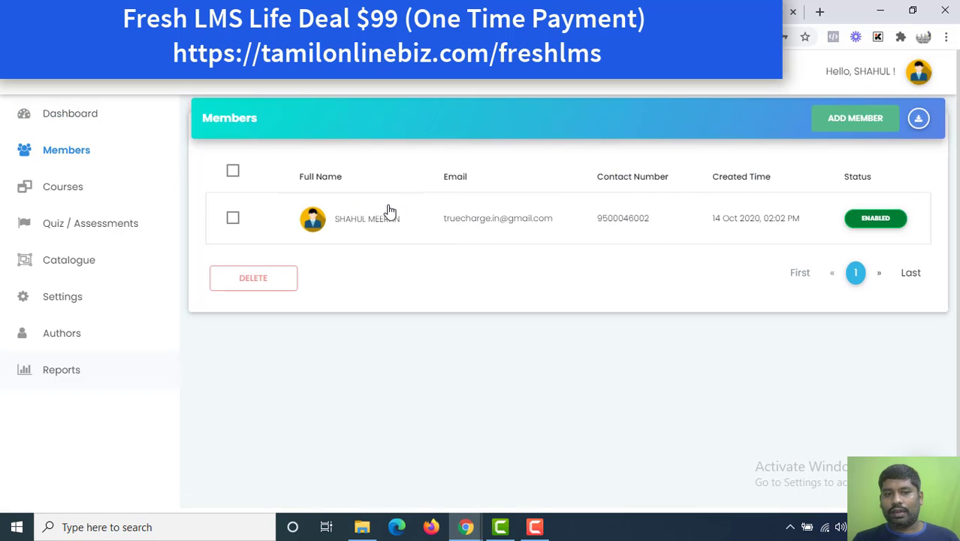
pyautogui.click(233, 220)
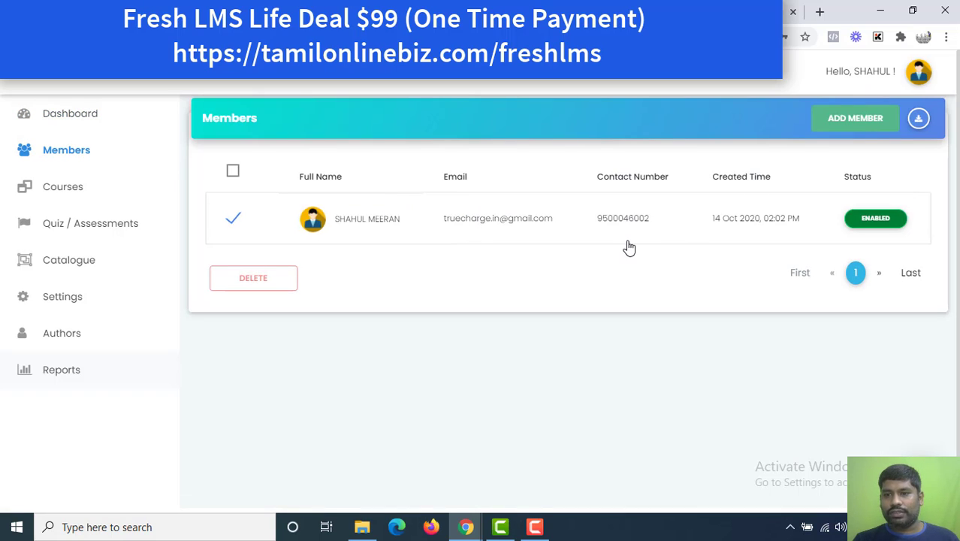
pyautogui.click(874, 219)
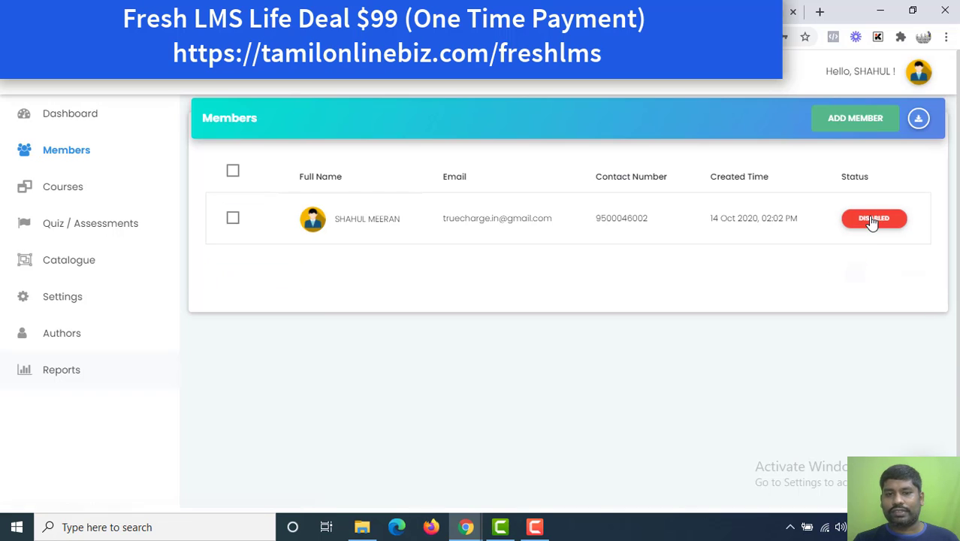
pyautogui.click(766, 221)
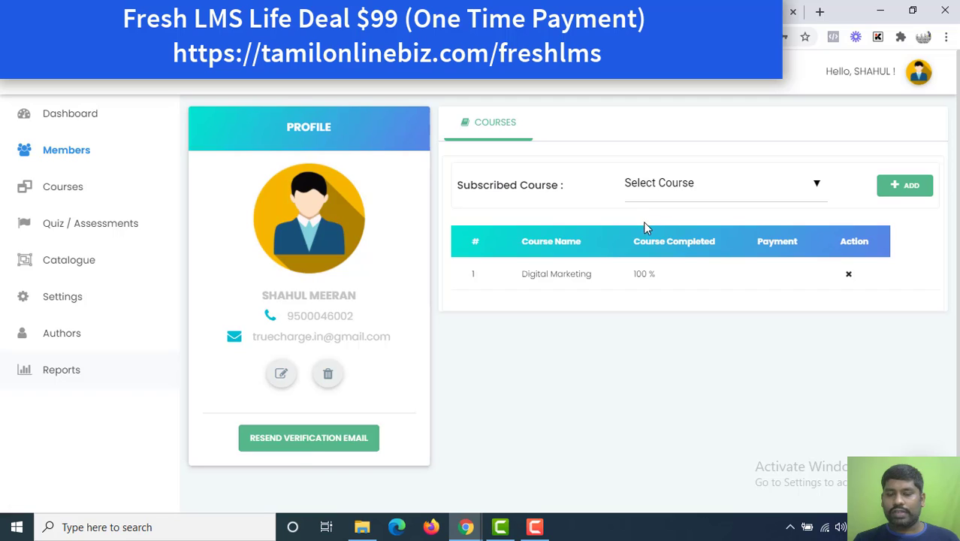
# Add Test Demo to the member's subscribed courses alongside Digital Marketing.
pyautogui.click(723, 191)
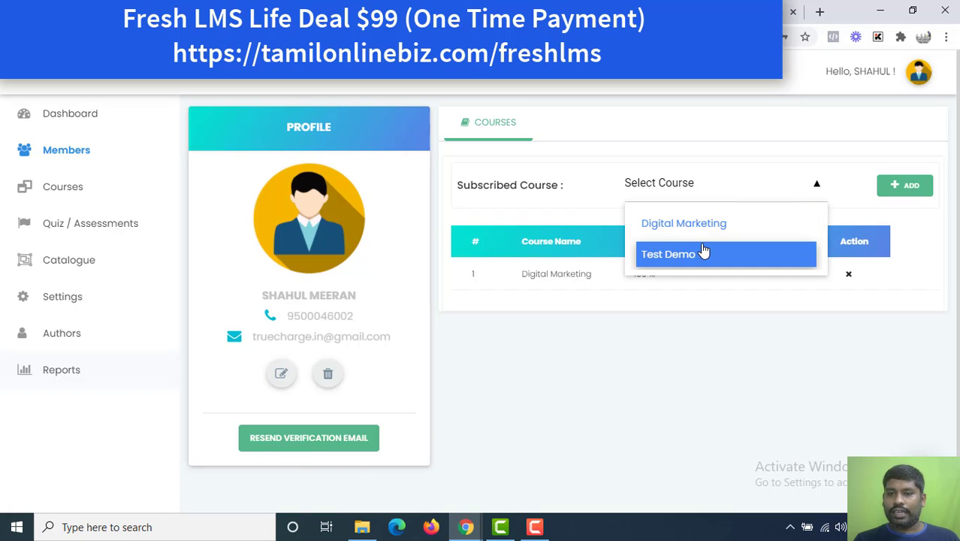
pyautogui.click(702, 253)
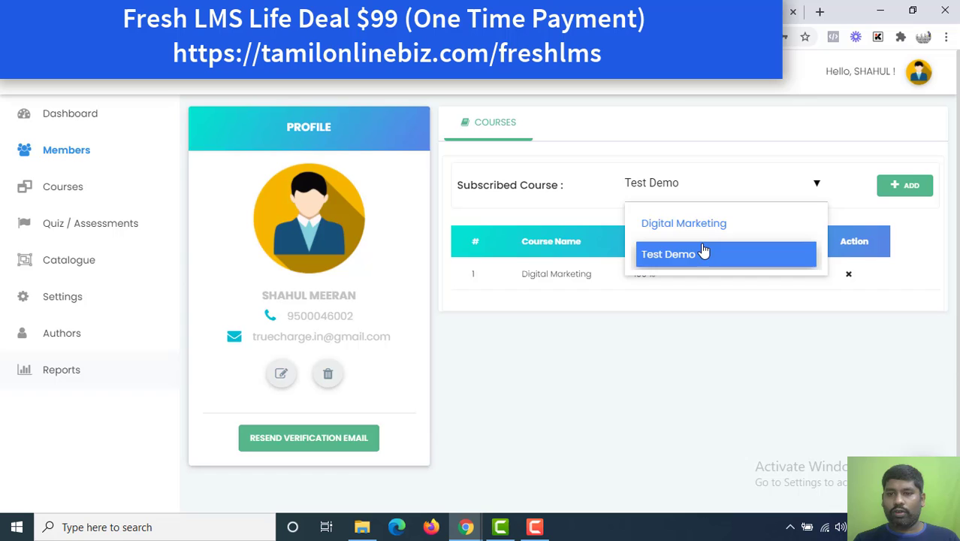
pyautogui.click(927, 188)
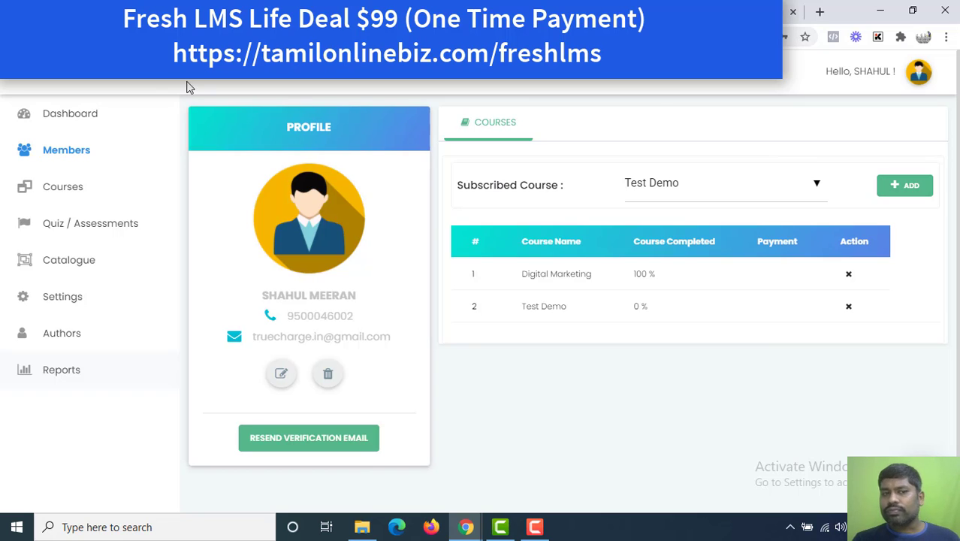
pyautogui.click(100, 114)
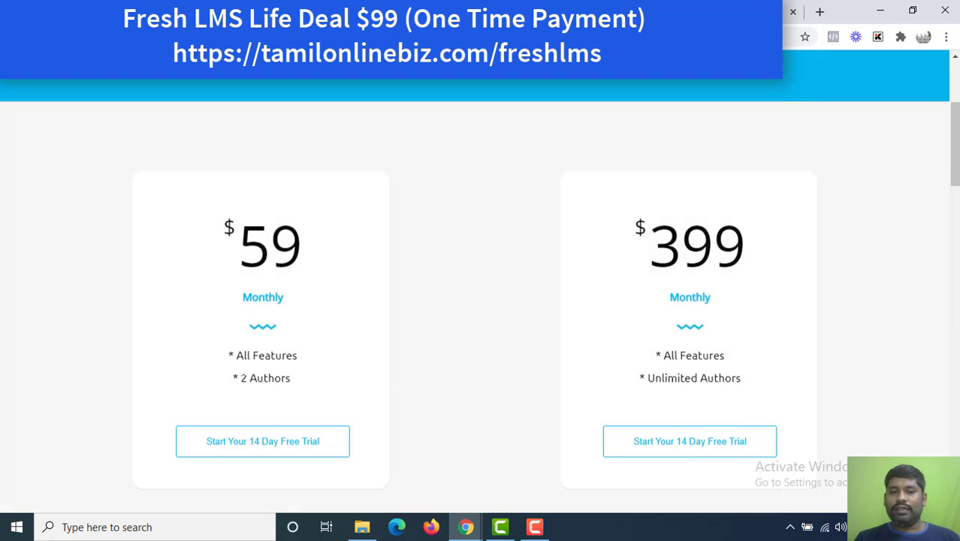
# Highlight the $59 and $399 monthly plan details, then switch to the AppSumo deal tab.
pyautogui.scroll(-1, 475, 300)
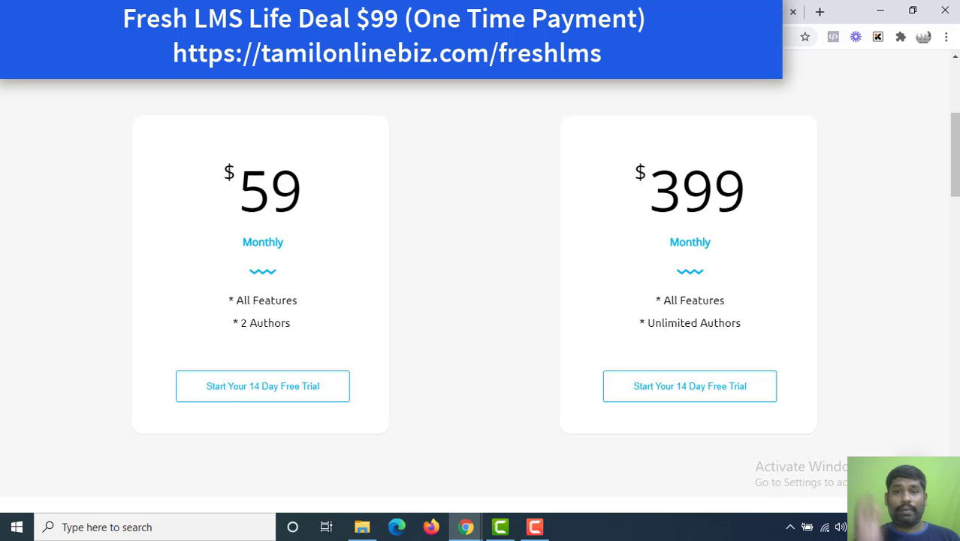
pyautogui.moveTo(240, 212); pyautogui.dragTo(258, 226)
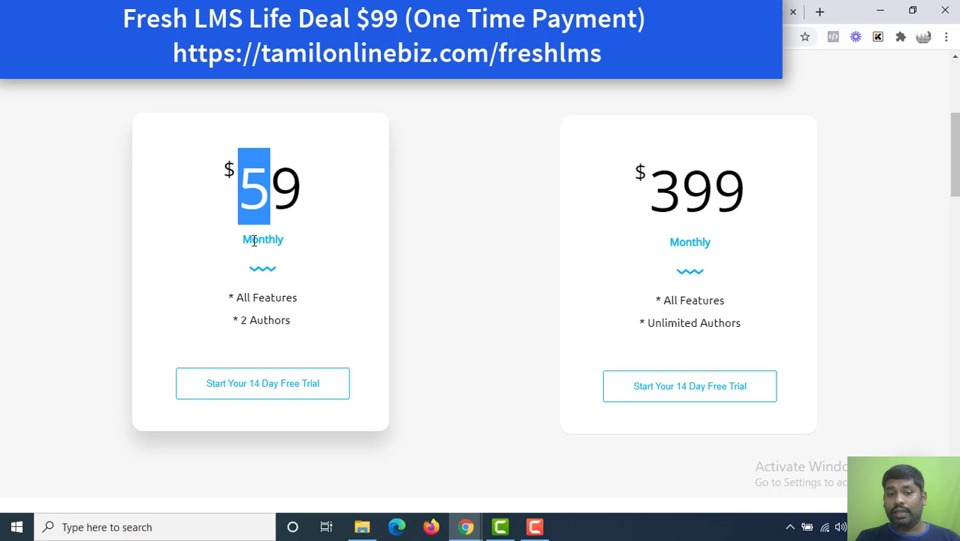
pyautogui.click(261, 317)
pyautogui.moveTo(261, 316); pyautogui.dragTo(328, 277)
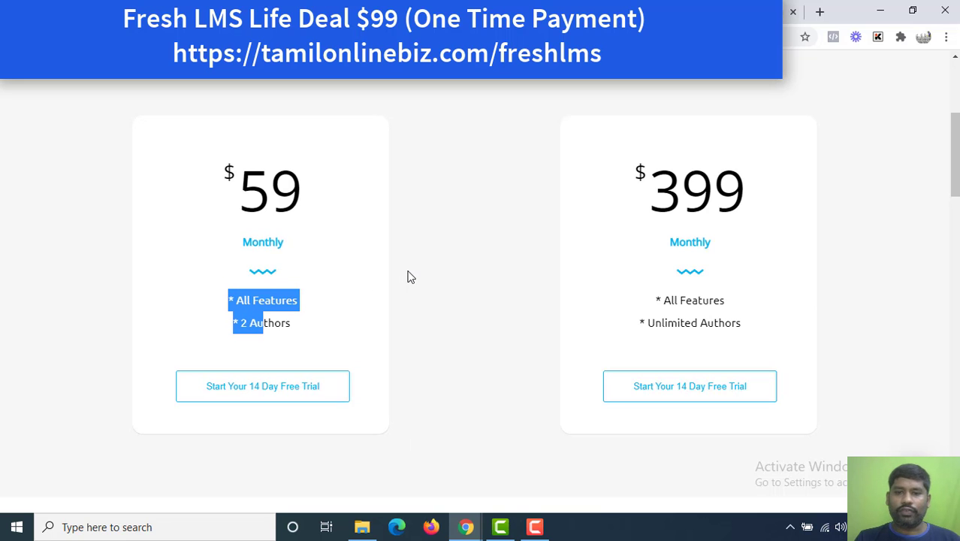
pyautogui.scroll(1, 408, 277)
pyautogui.scroll(3, 407, 277)
pyautogui.scroll(-5, 407, 276)
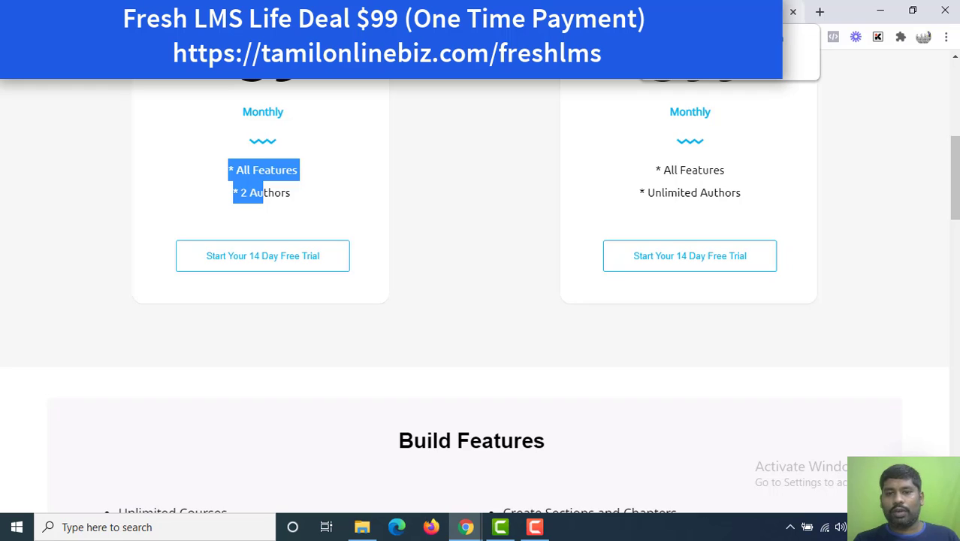
pyautogui.click(710, 12)
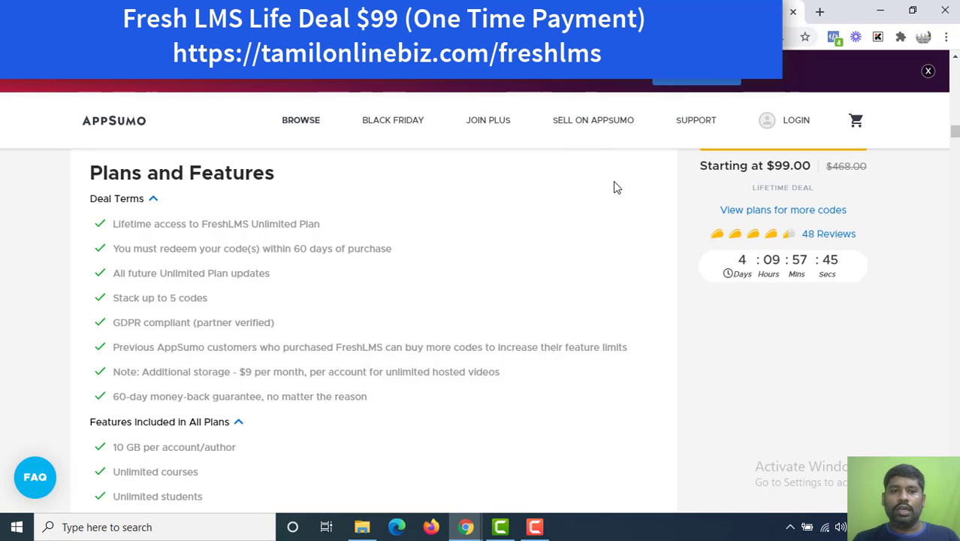
# Highlight the lifetime-access term, the days-left countdown and the code redemption deadline.
pyautogui.scroll(-1, 955, 133)
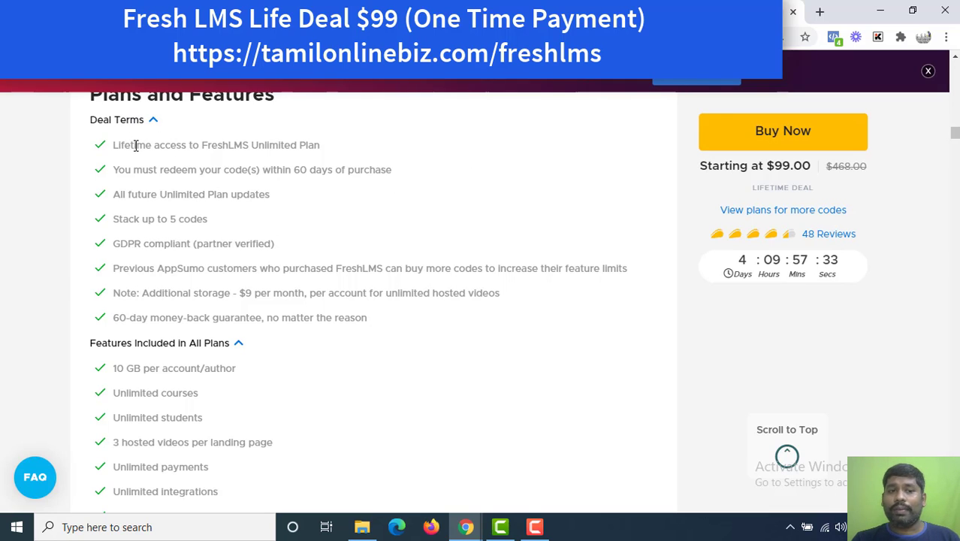
pyautogui.moveTo(123, 148); pyautogui.dragTo(209, 148)
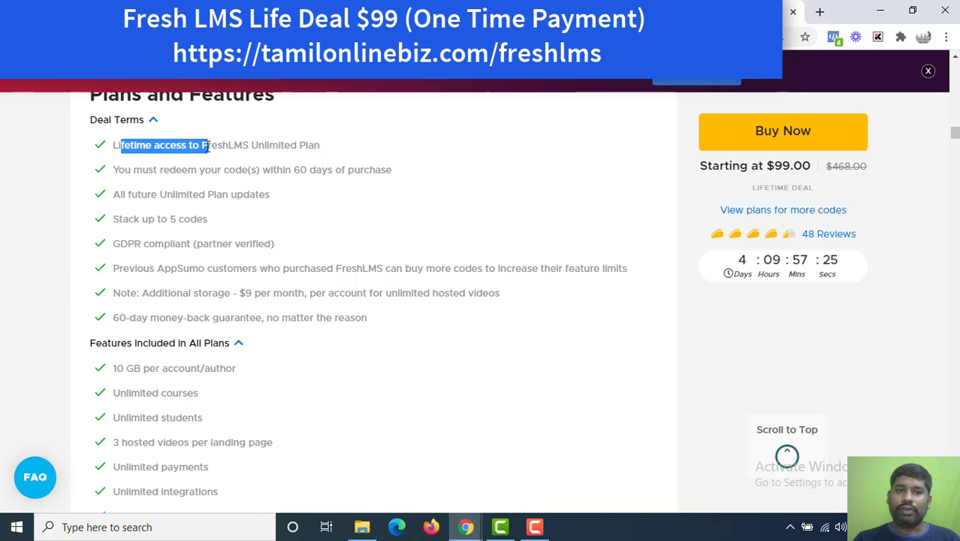
pyautogui.click(210, 162)
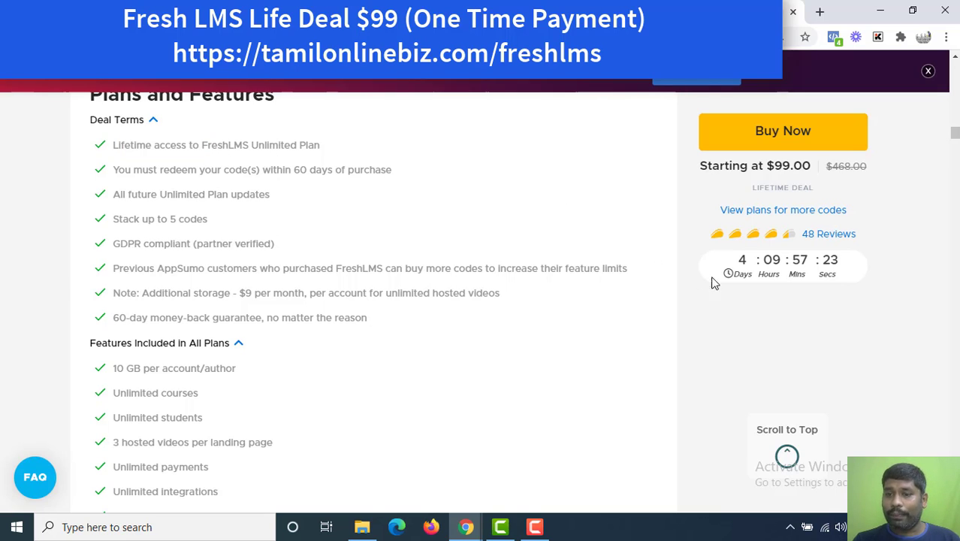
pyautogui.doubleClick(742, 260)
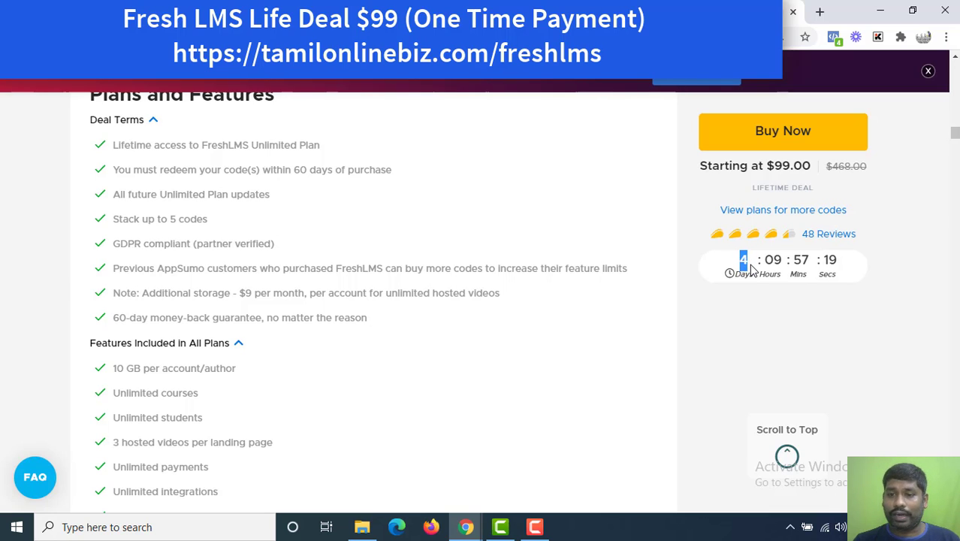
pyautogui.click(749, 267)
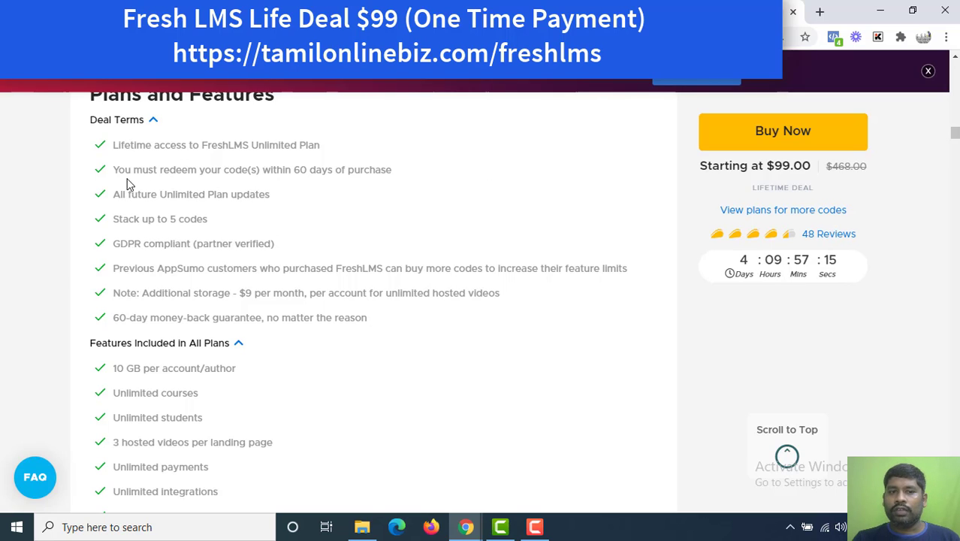
pyautogui.moveTo(125, 170); pyautogui.dragTo(254, 182)
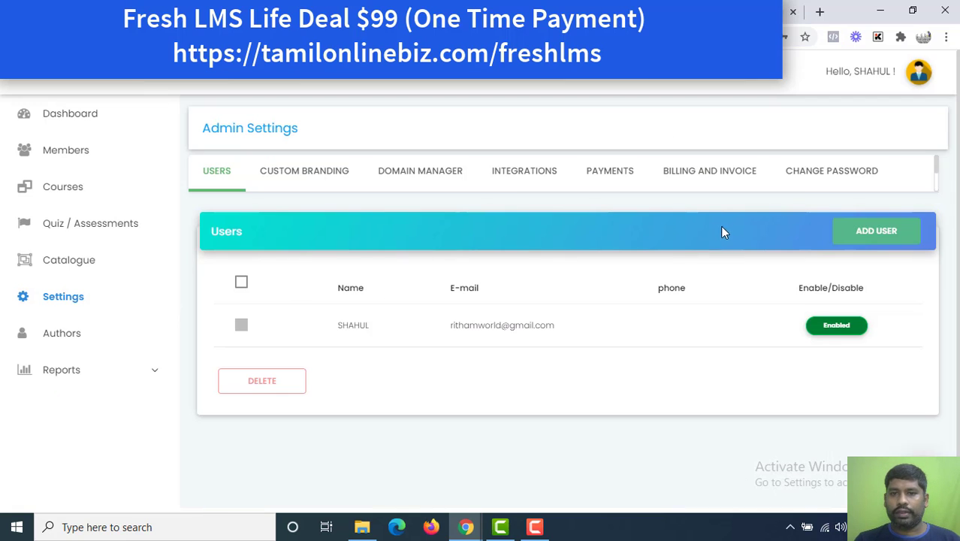
# Open the Add AppSumo Code form under Billing and Invoice.
pyautogui.click(706, 172)
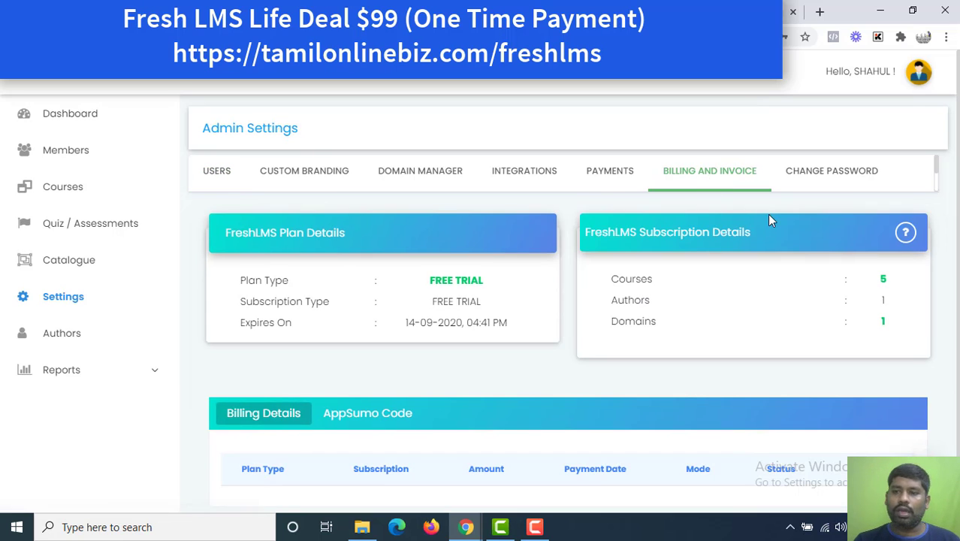
pyautogui.scroll(-1, 488, 293)
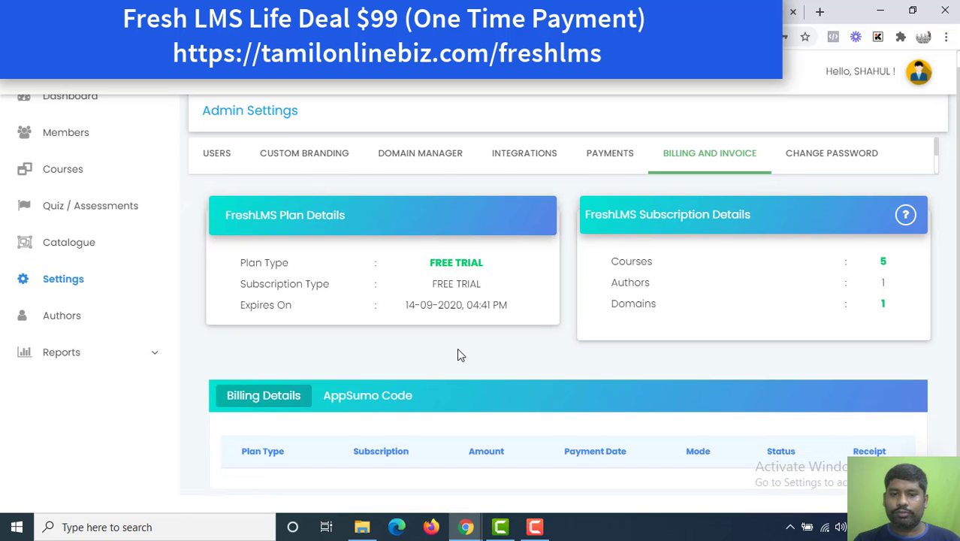
pyautogui.click(412, 394)
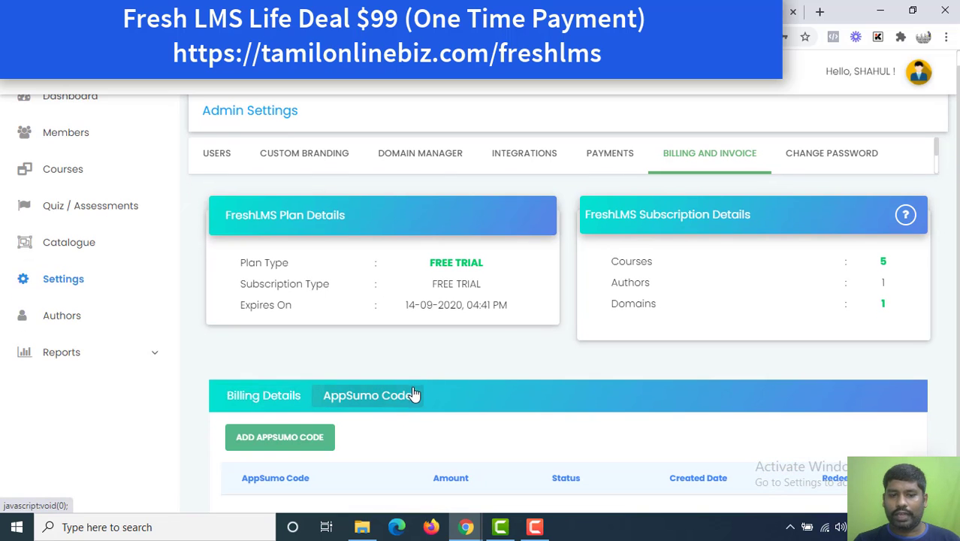
pyautogui.click(294, 440)
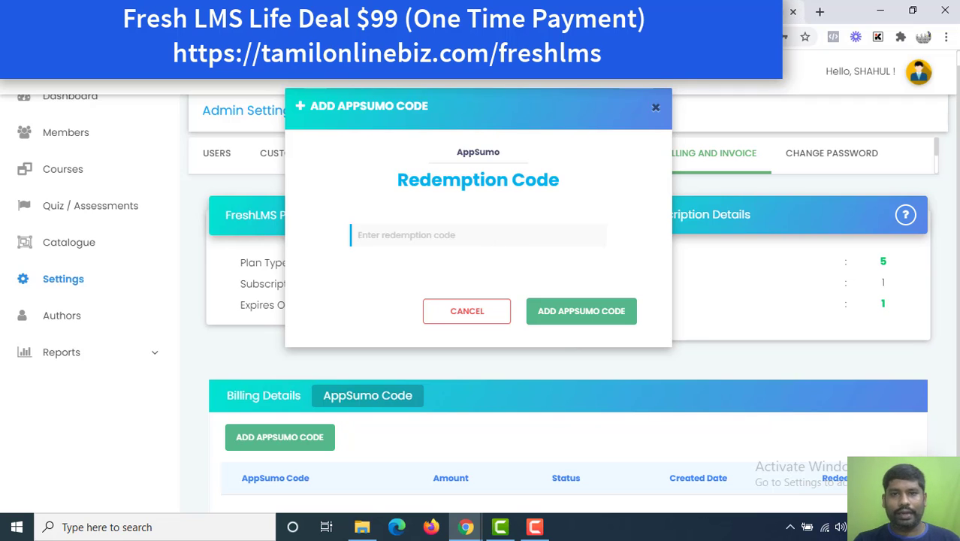
# Return to the AppSumo deal page and highlight the 10 GB per account storage feature.
pyautogui.hotkey('ctrl', 'Tab')
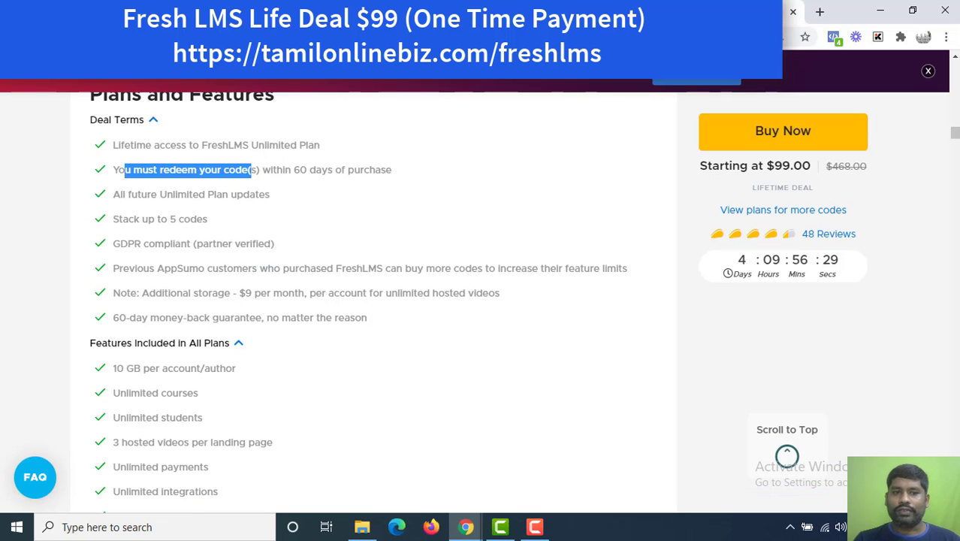
pyautogui.click(150, 218)
pyautogui.scroll(-1, 151, 218)
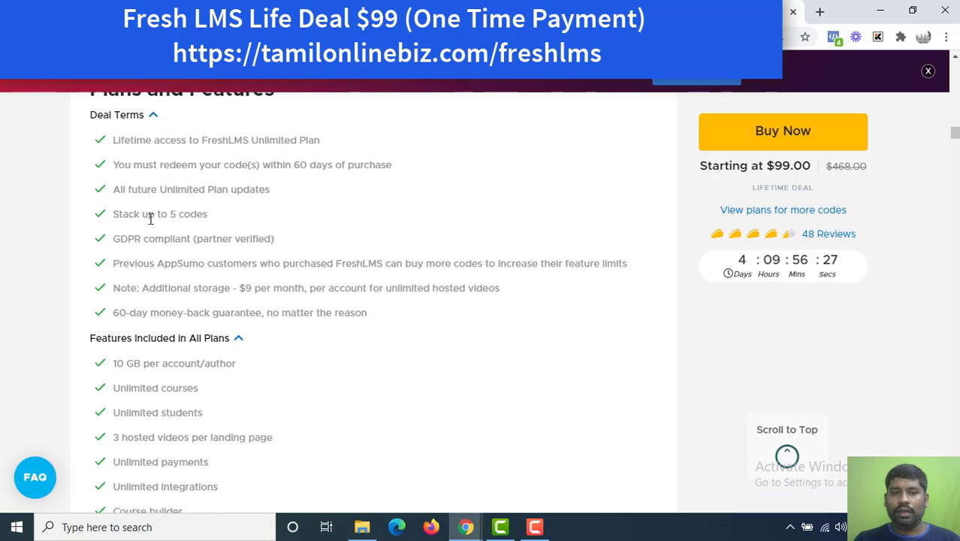
pyautogui.scroll(-1, 150, 217)
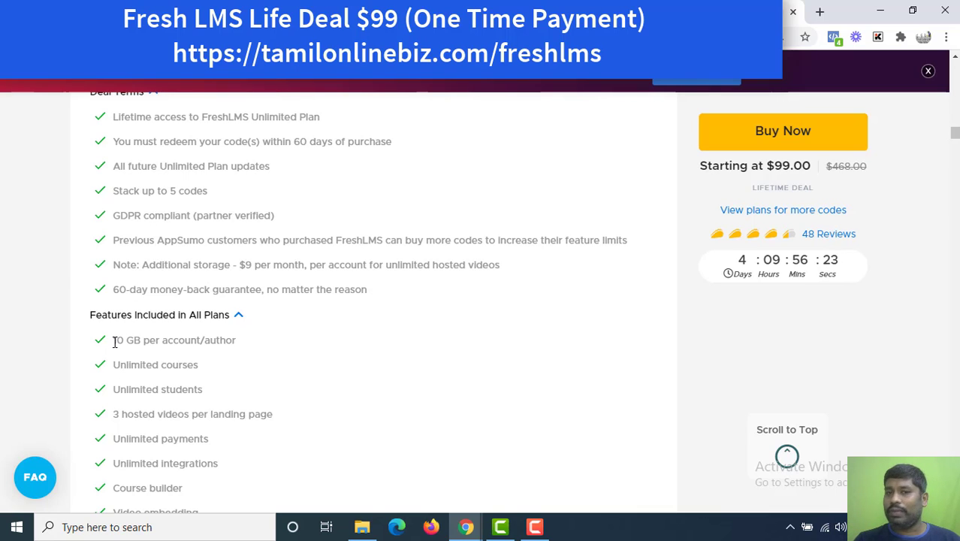
pyautogui.moveTo(114, 340); pyautogui.dragTo(171, 341)
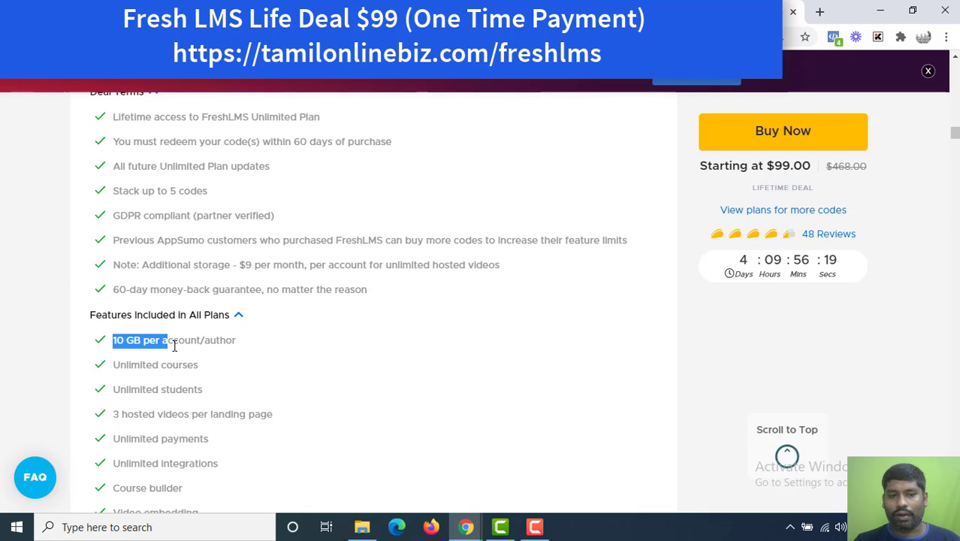
pyautogui.click(173, 345)
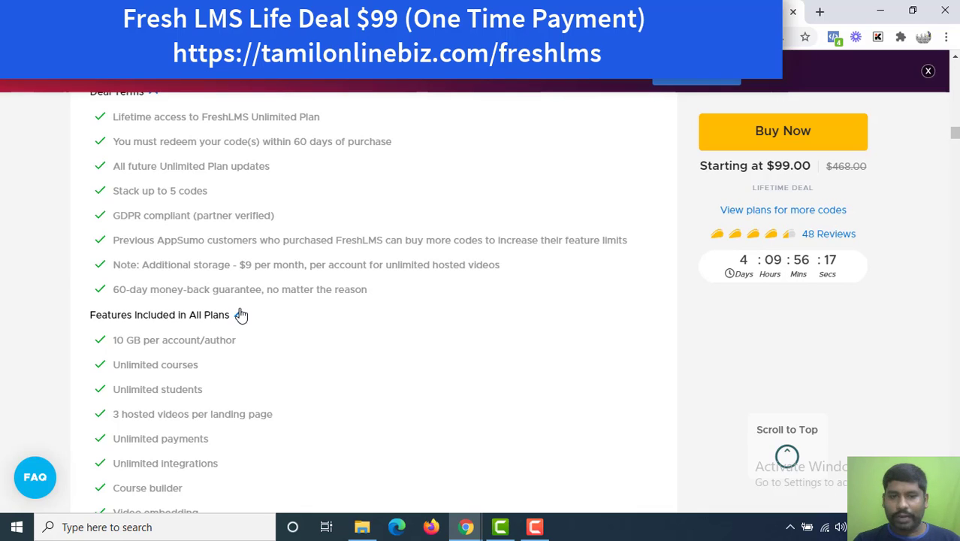
# Highlight the additional storage note, unlimited hosted videos wording and Unlimited courses feature.
pyautogui.doubleClick(235, 265)
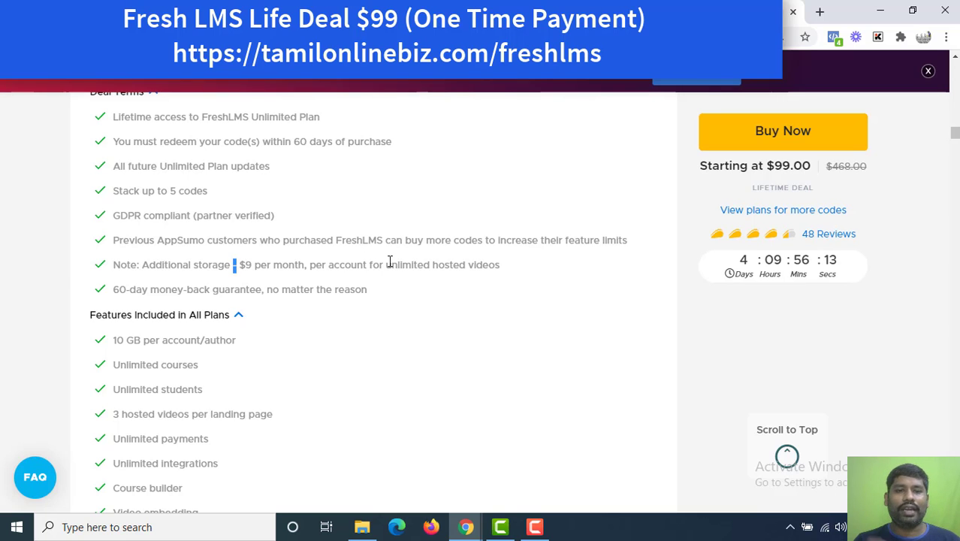
pyautogui.moveTo(381, 265); pyautogui.dragTo(459, 268)
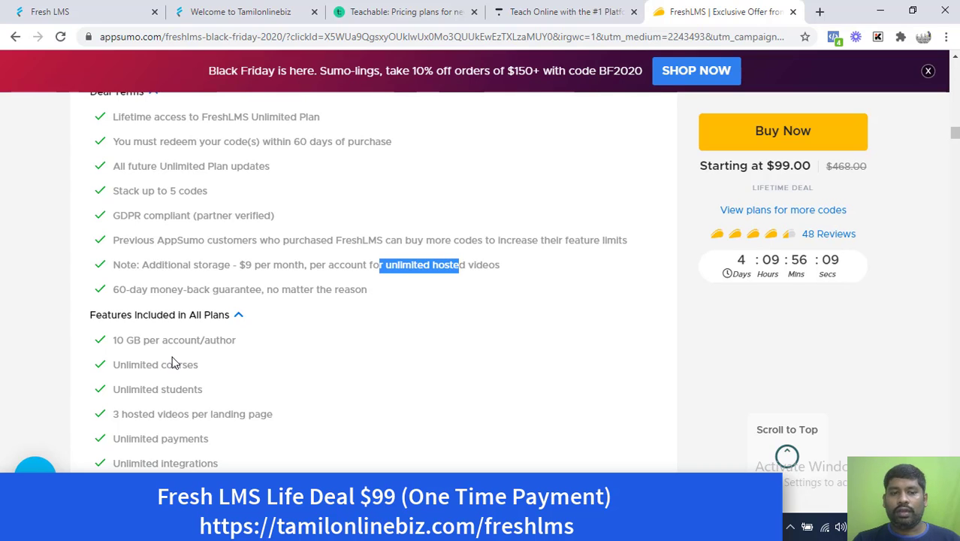
pyautogui.moveTo(148, 339); pyautogui.dragTo(149, 366)
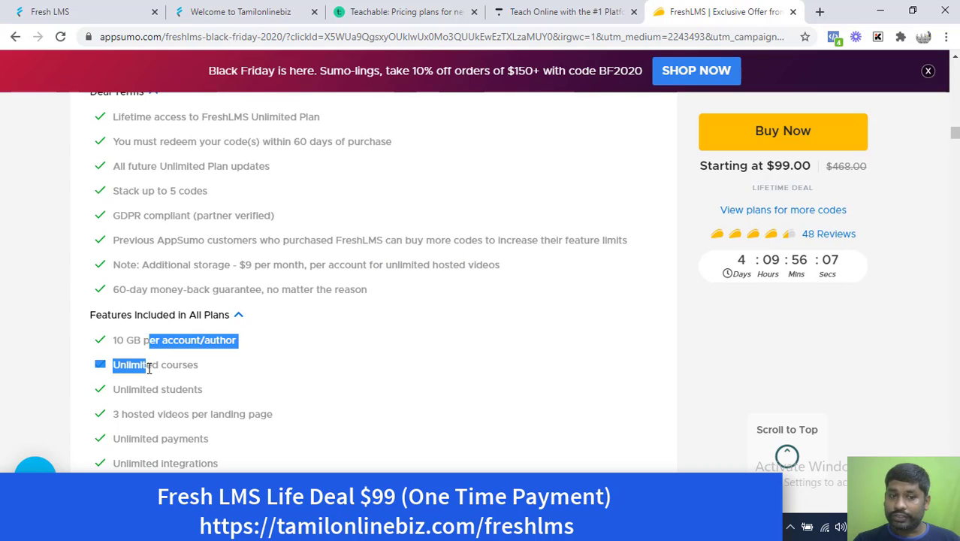
pyautogui.click(150, 367)
# Highlight the 3 hosted videos per landing page, Course builder, Video embedding, Quizzes and Certifications features.
pyautogui.scroll(-2, 153, 389)
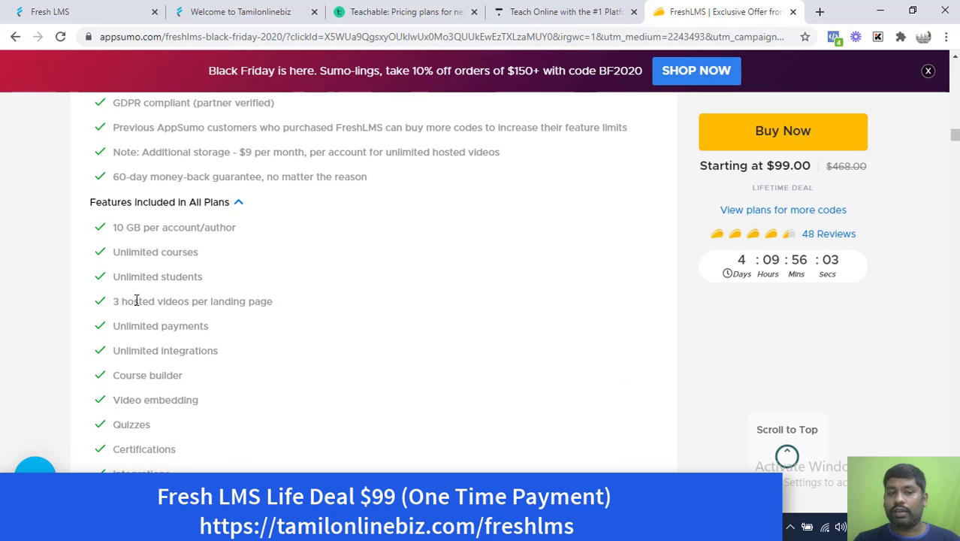
pyautogui.moveTo(134, 301); pyautogui.dragTo(274, 309)
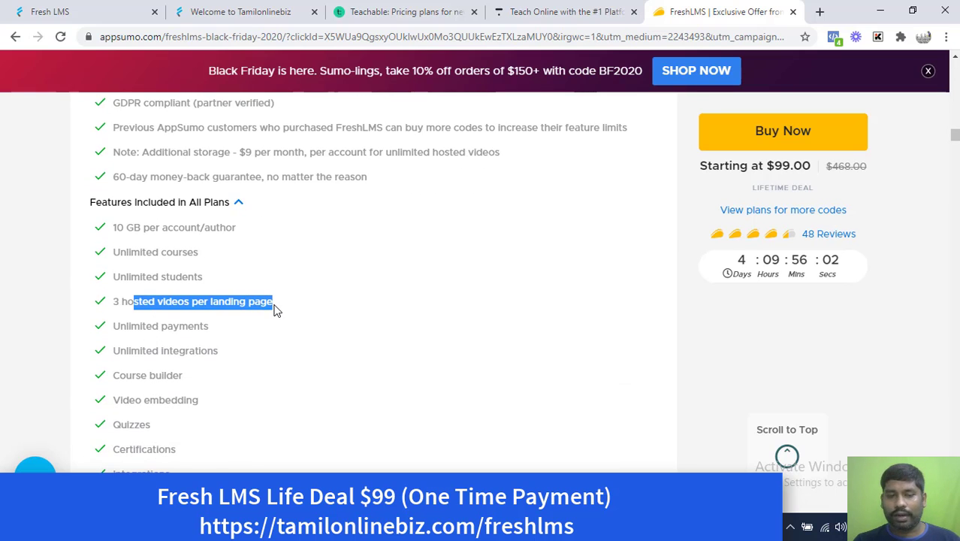
pyautogui.click(232, 317)
pyautogui.moveTo(223, 330); pyautogui.dragTo(173, 325)
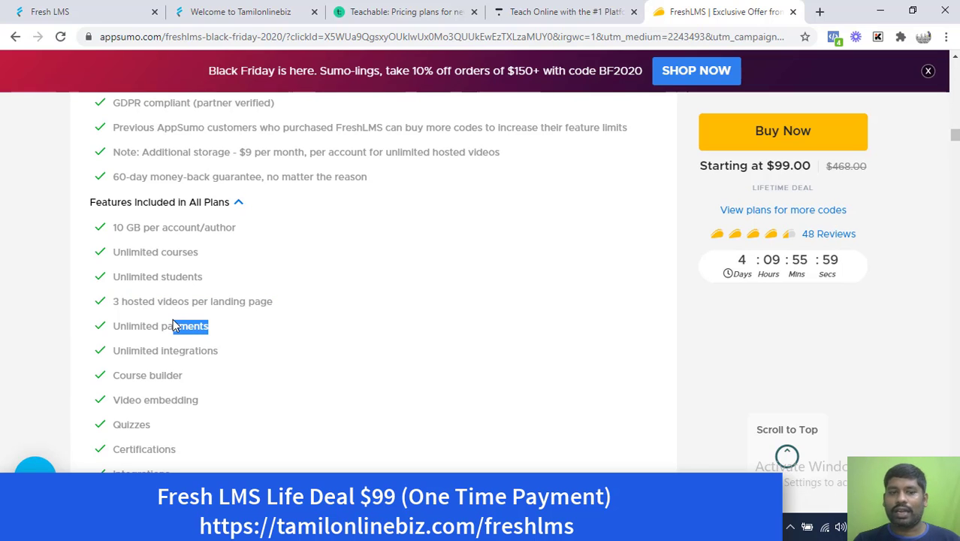
pyautogui.scroll(-1, 173, 320)
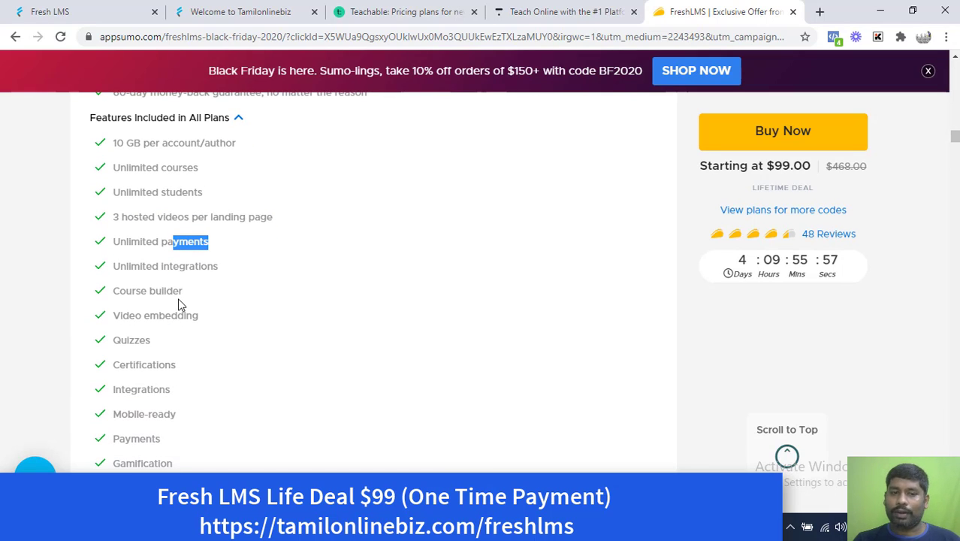
pyautogui.moveTo(188, 297); pyautogui.dragTo(133, 290)
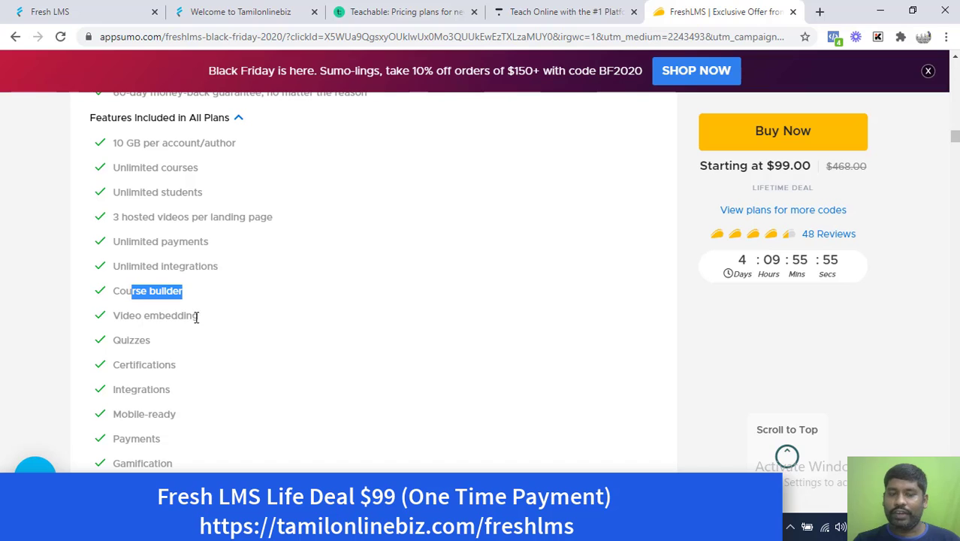
pyautogui.moveTo(202, 317); pyautogui.dragTo(118, 342)
pyautogui.moveTo(188, 378); pyautogui.dragTo(151, 390)
# Scroll past Integrations to the Single $99, Double $198 and Multiple $297 pricing cards.
pyautogui.scroll(-1, 150, 392)
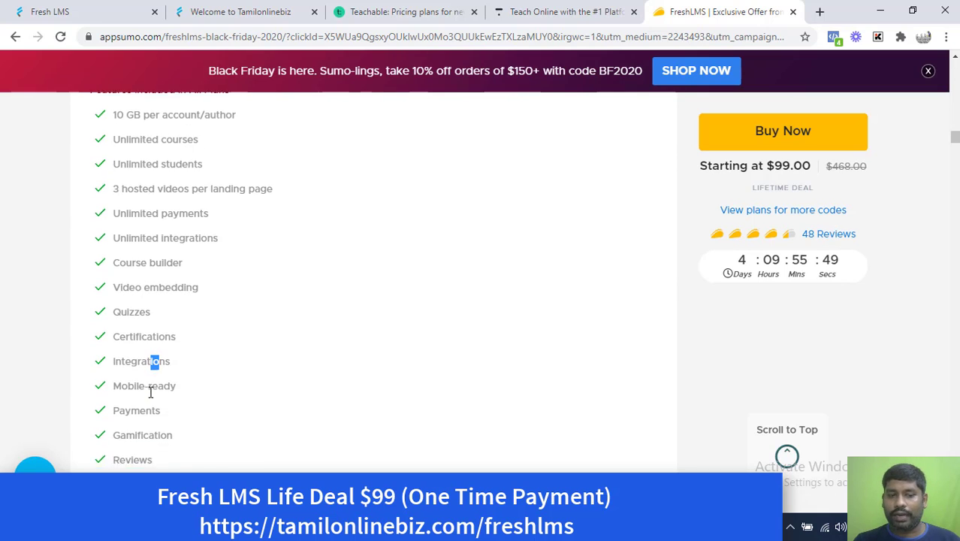
pyautogui.scroll(-3, 150, 392)
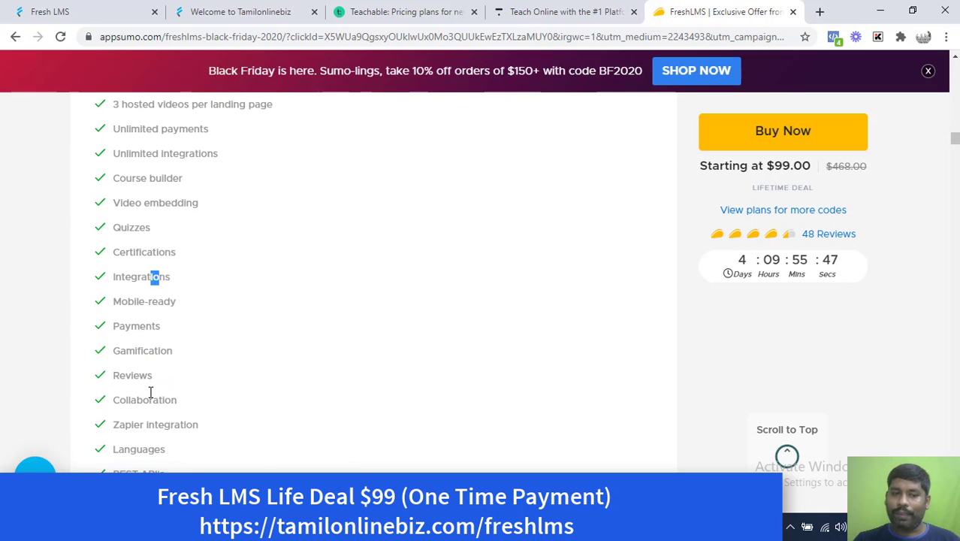
pyautogui.click(146, 357)
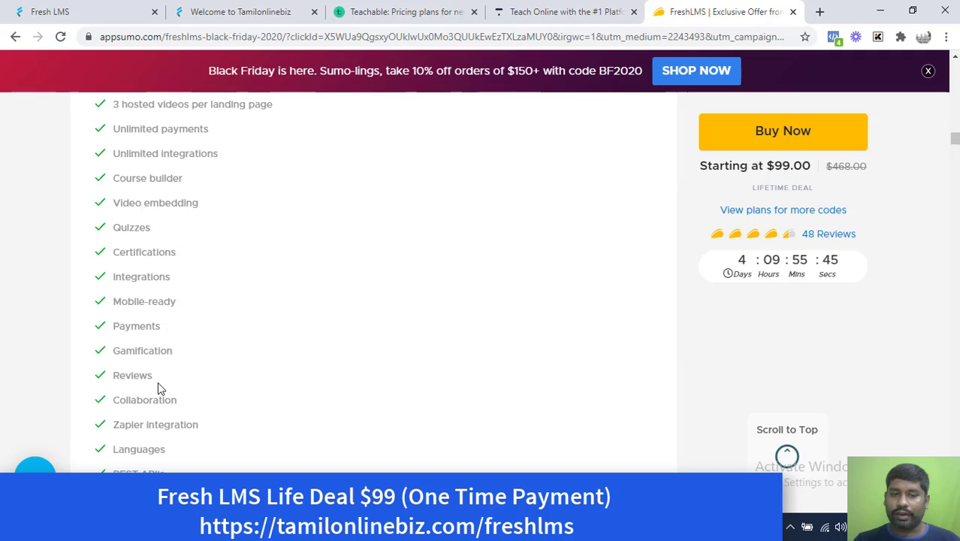
pyautogui.scroll(-3, 170, 400)
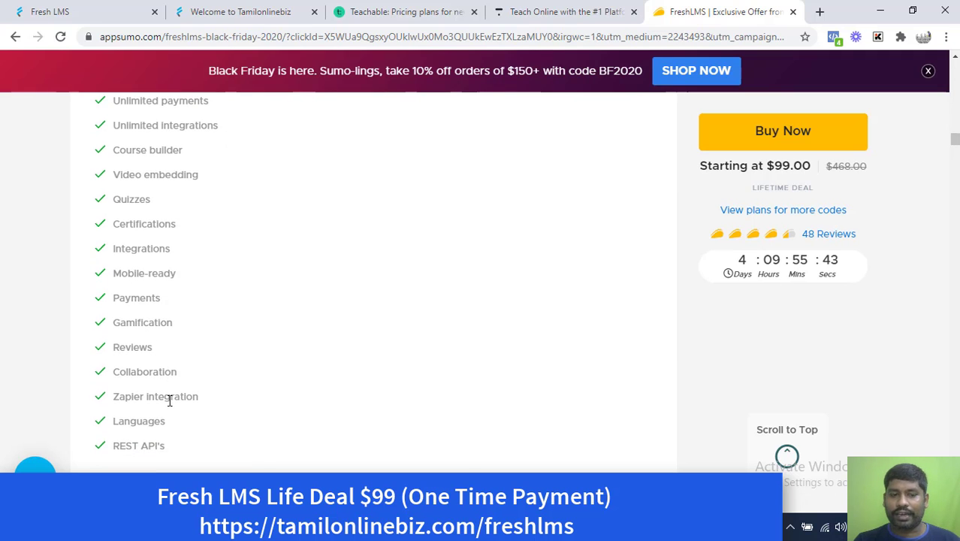
pyautogui.scroll(-3, 170, 401)
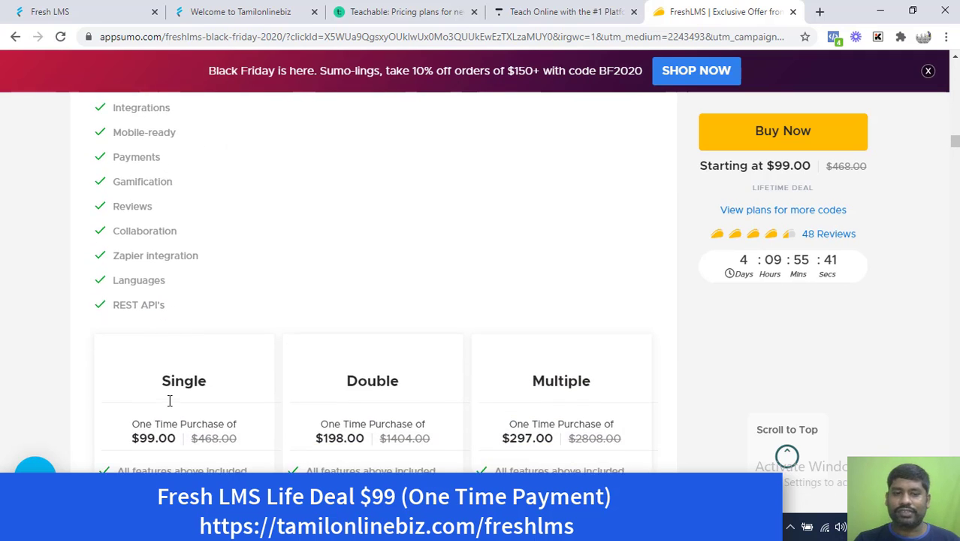
pyautogui.scroll(-3, 170, 400)
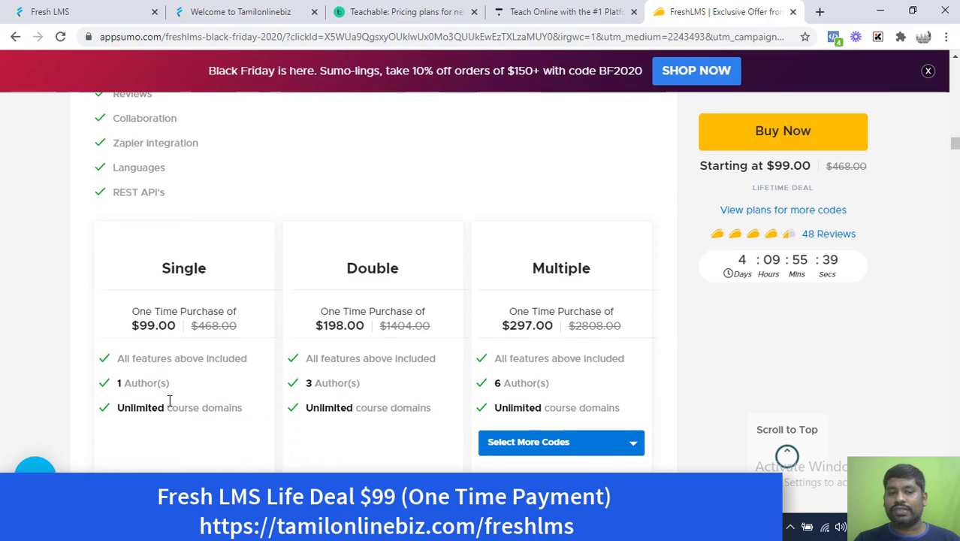